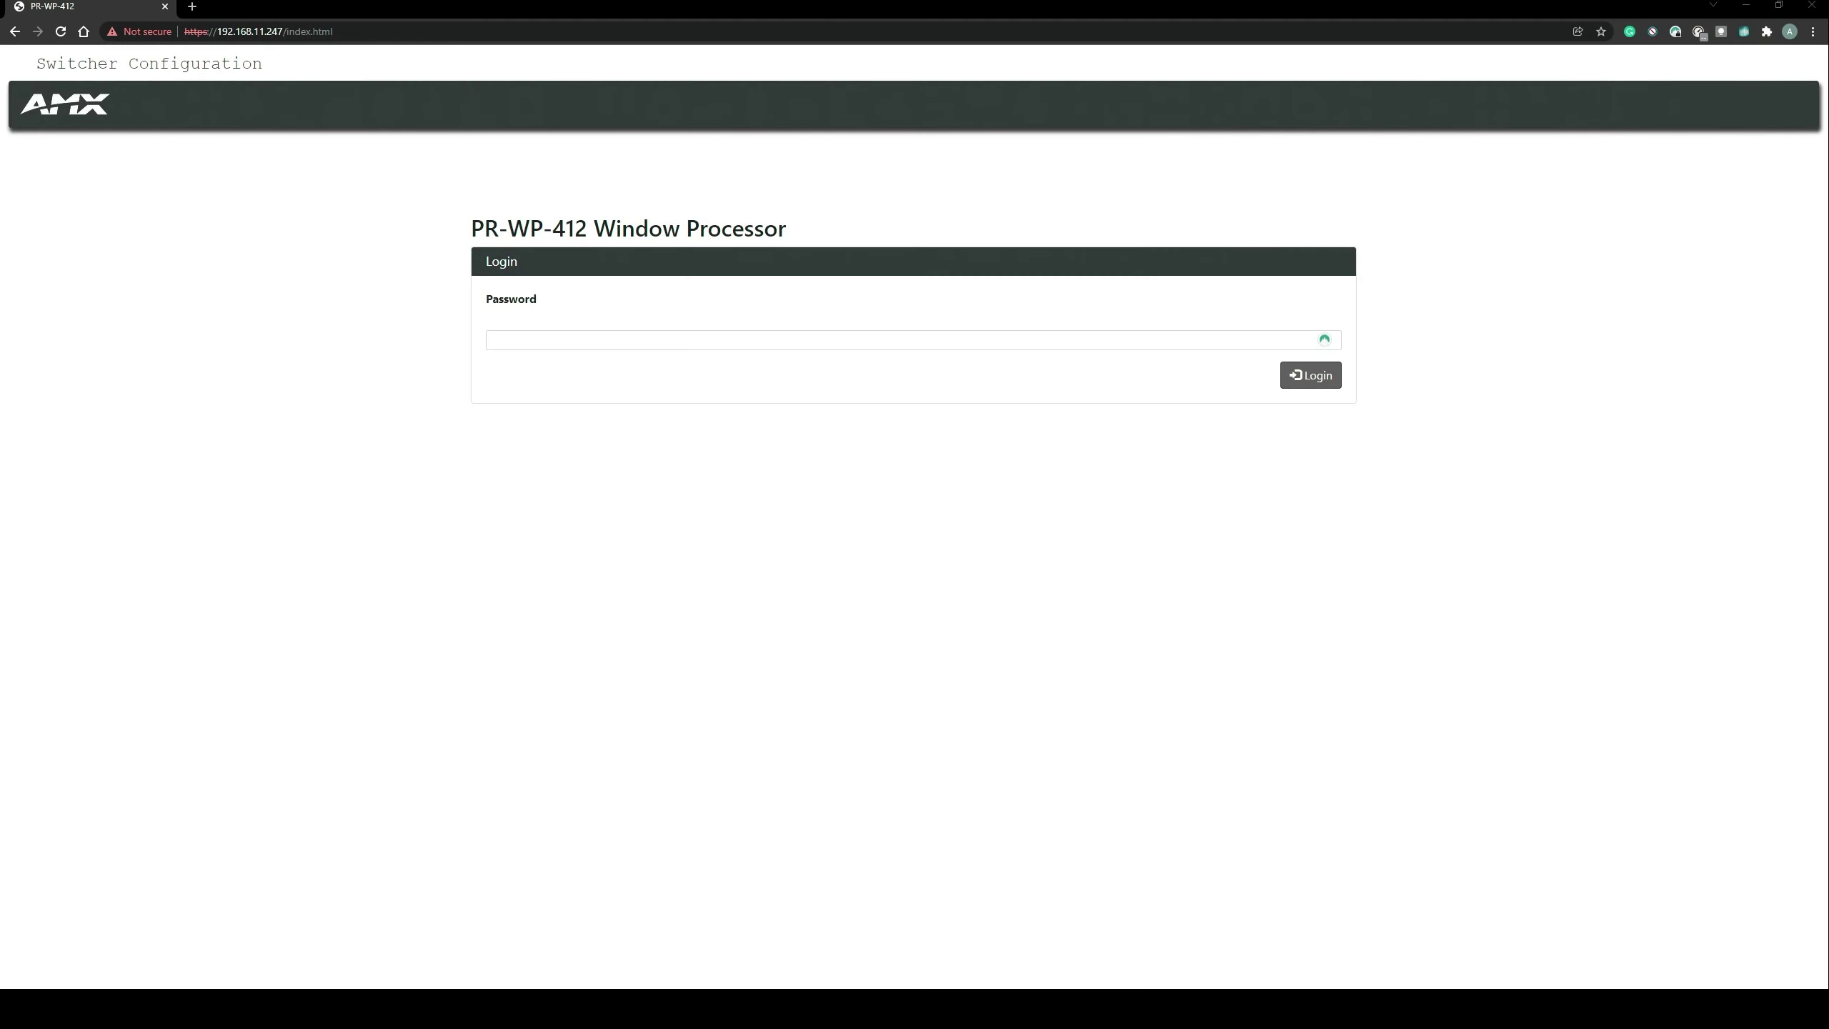
Log in to the PR-WP-412 web interface as administrator with the device password.
click(894, 344)
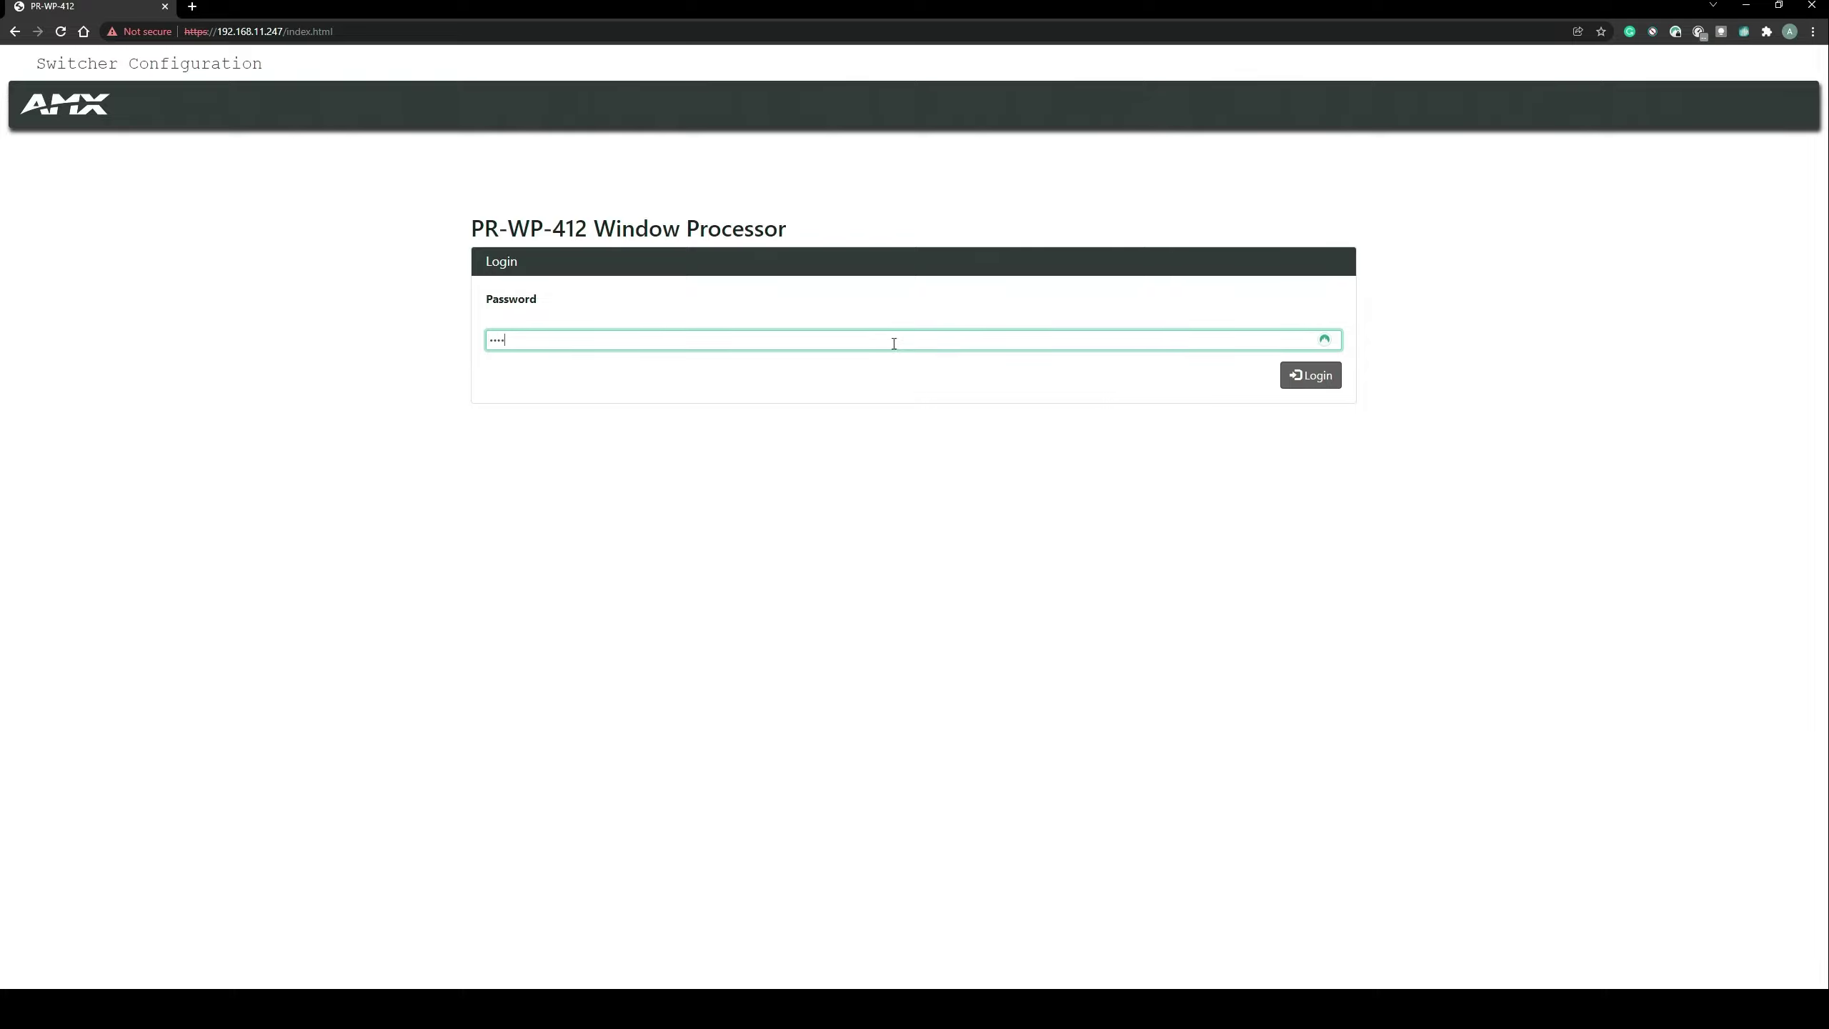
click(1310, 375)
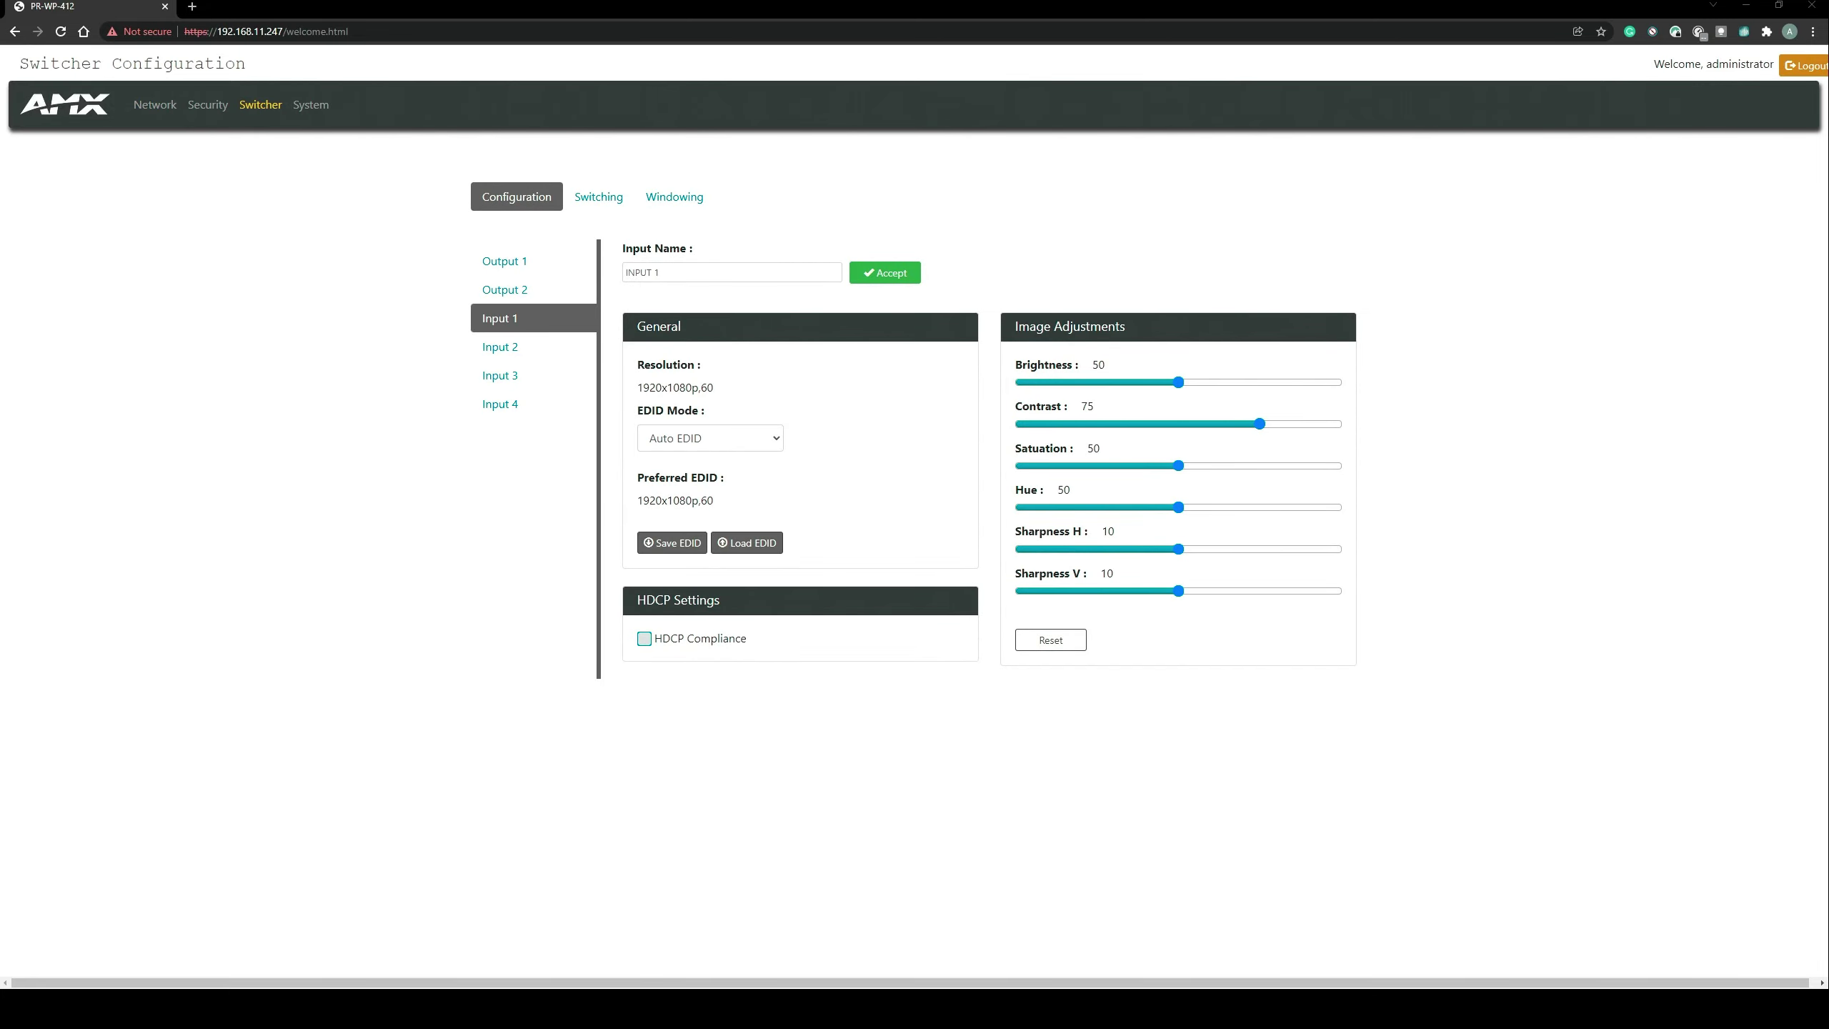
In Windowing, change the output layout from 3-Stack to a 2x2 Quad layout.
click(674, 197)
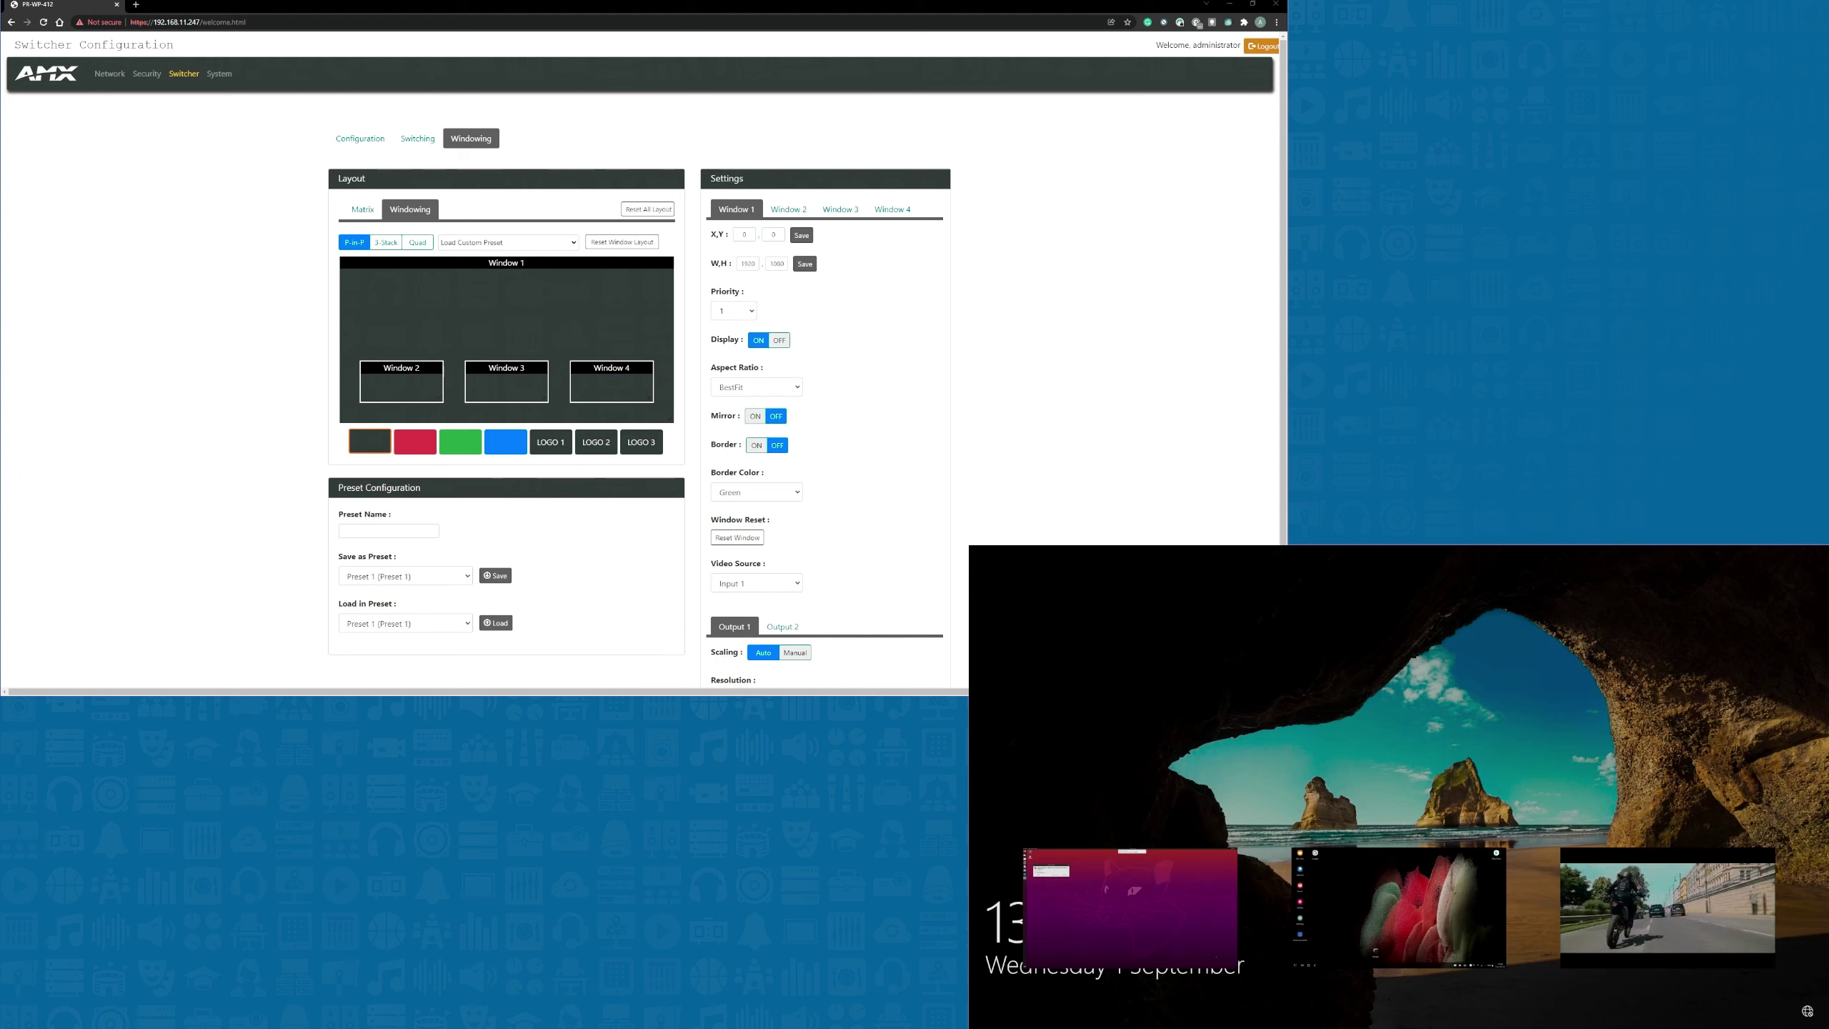
click(386, 243)
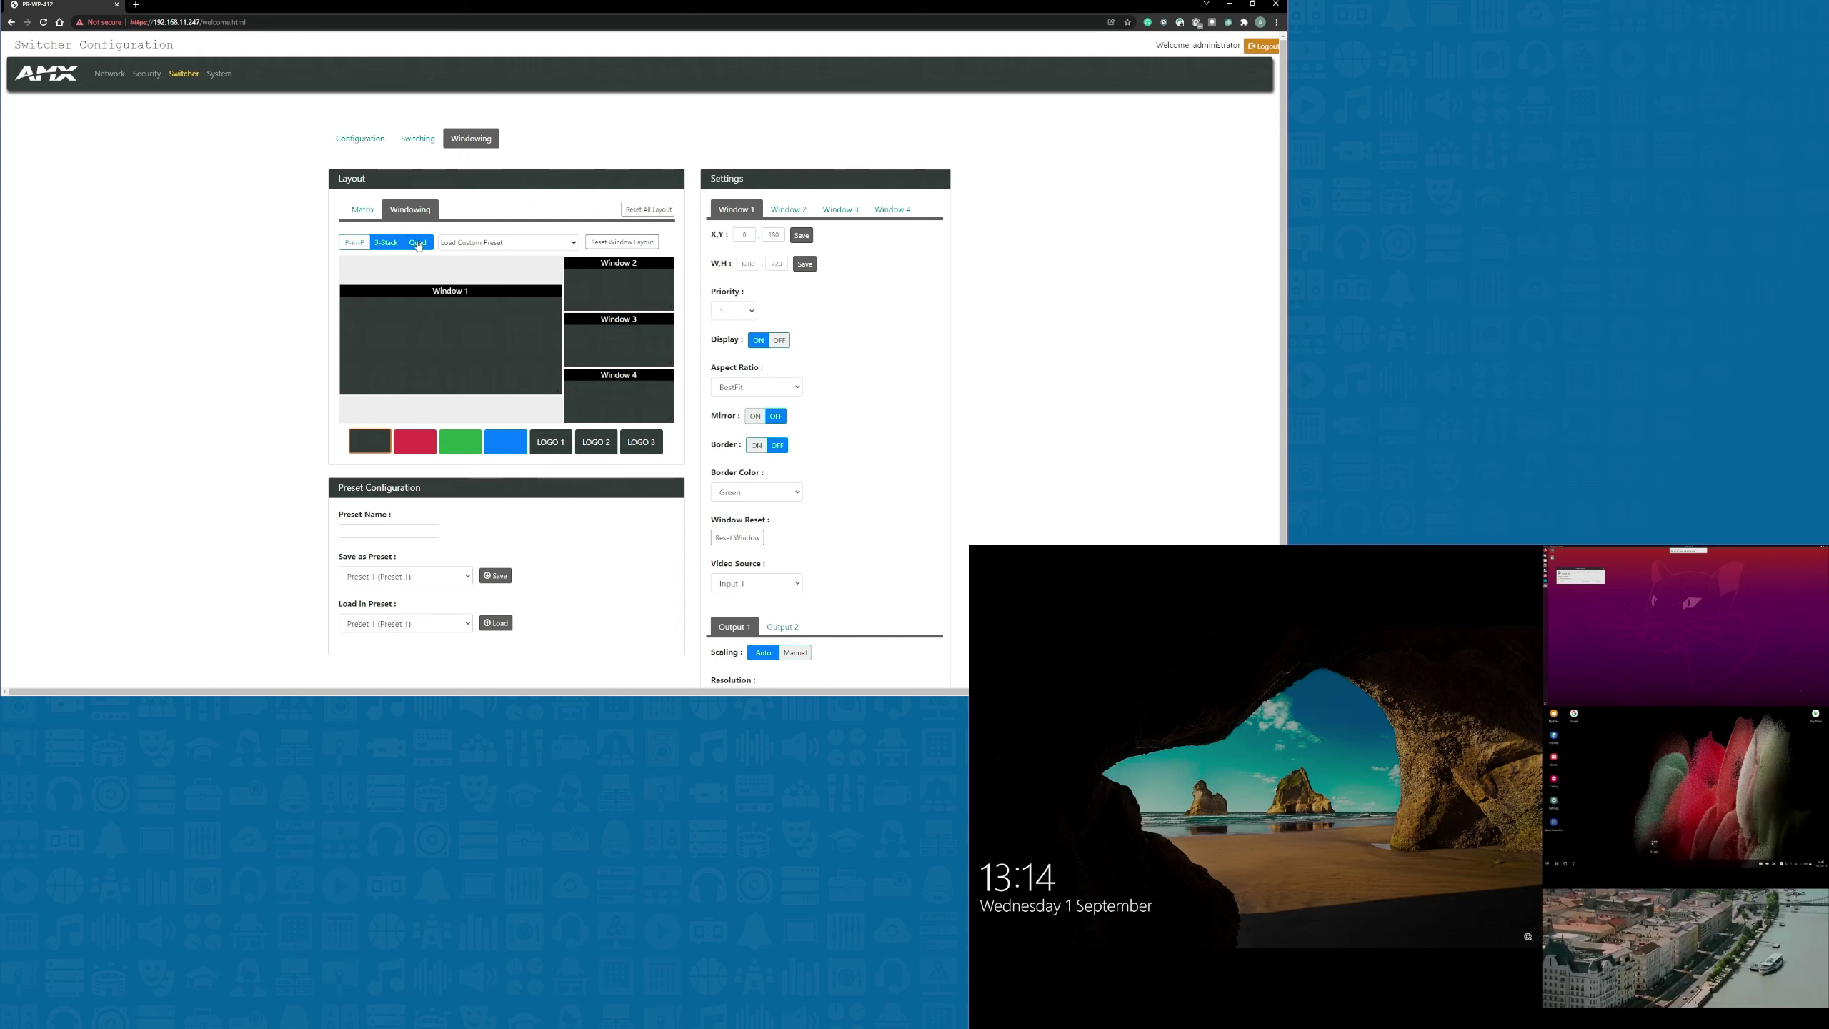
click(418, 244)
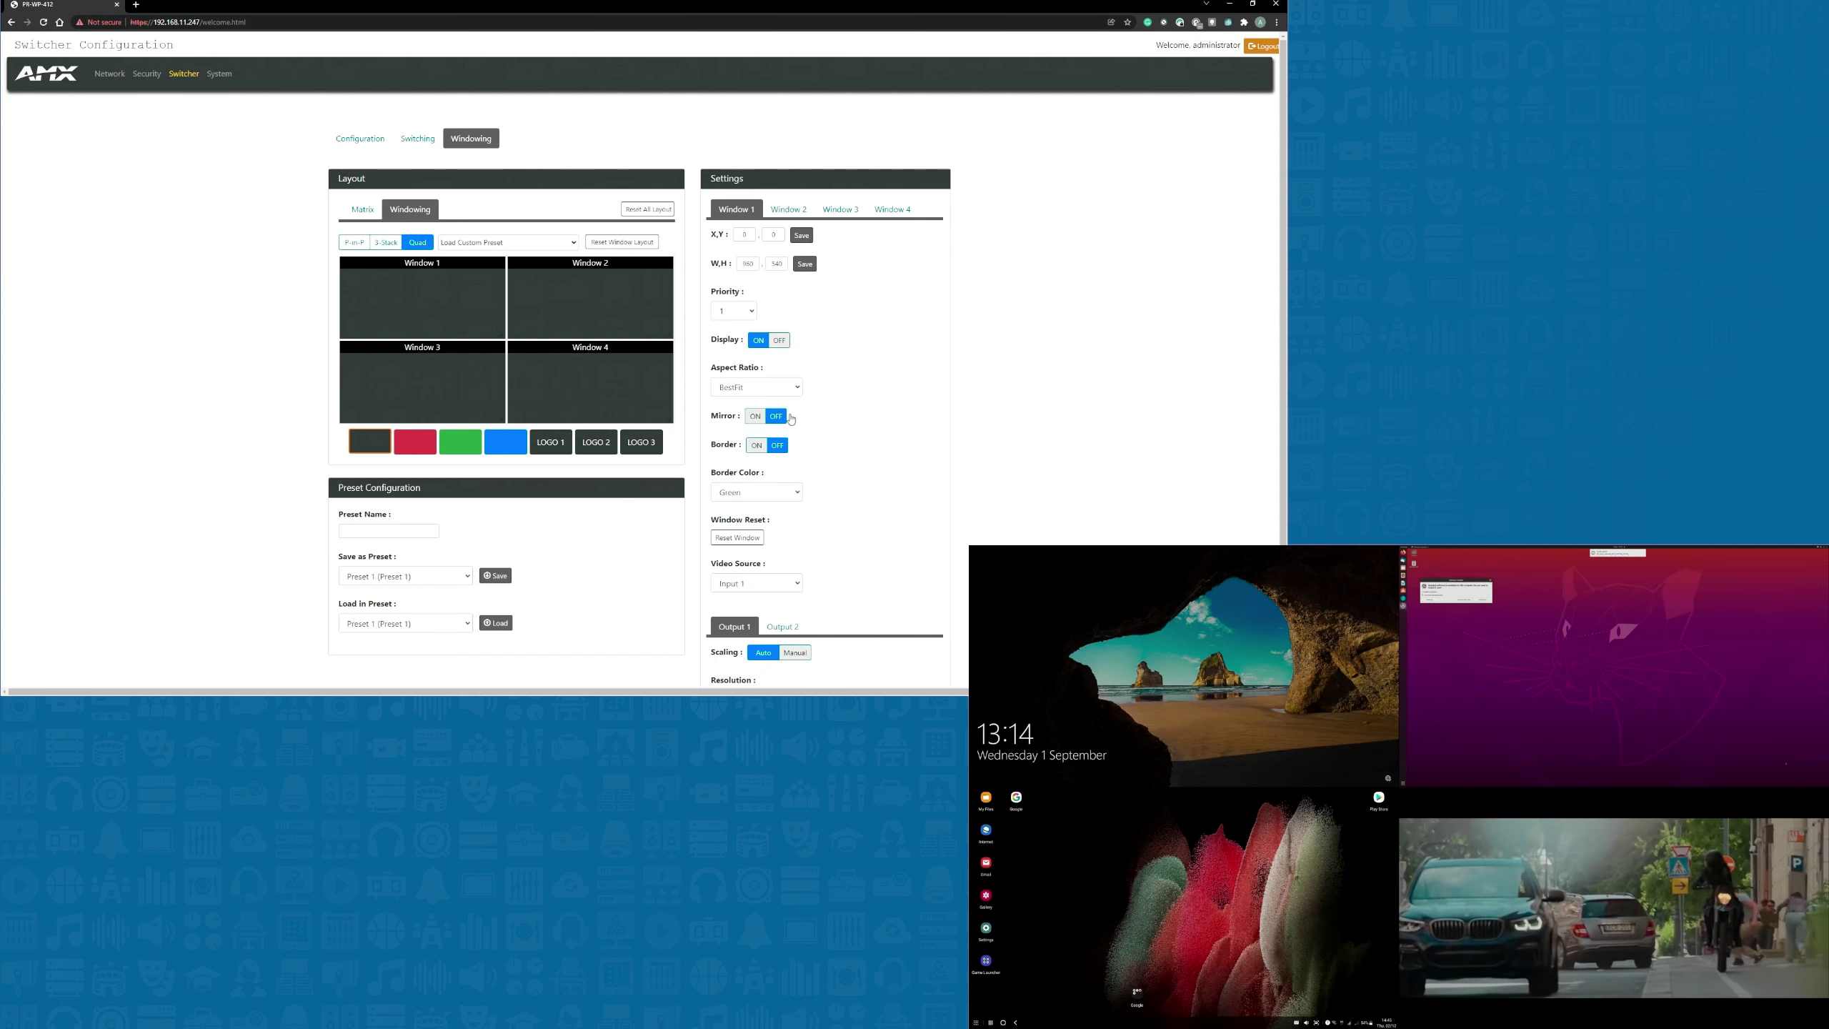
click(755, 418)
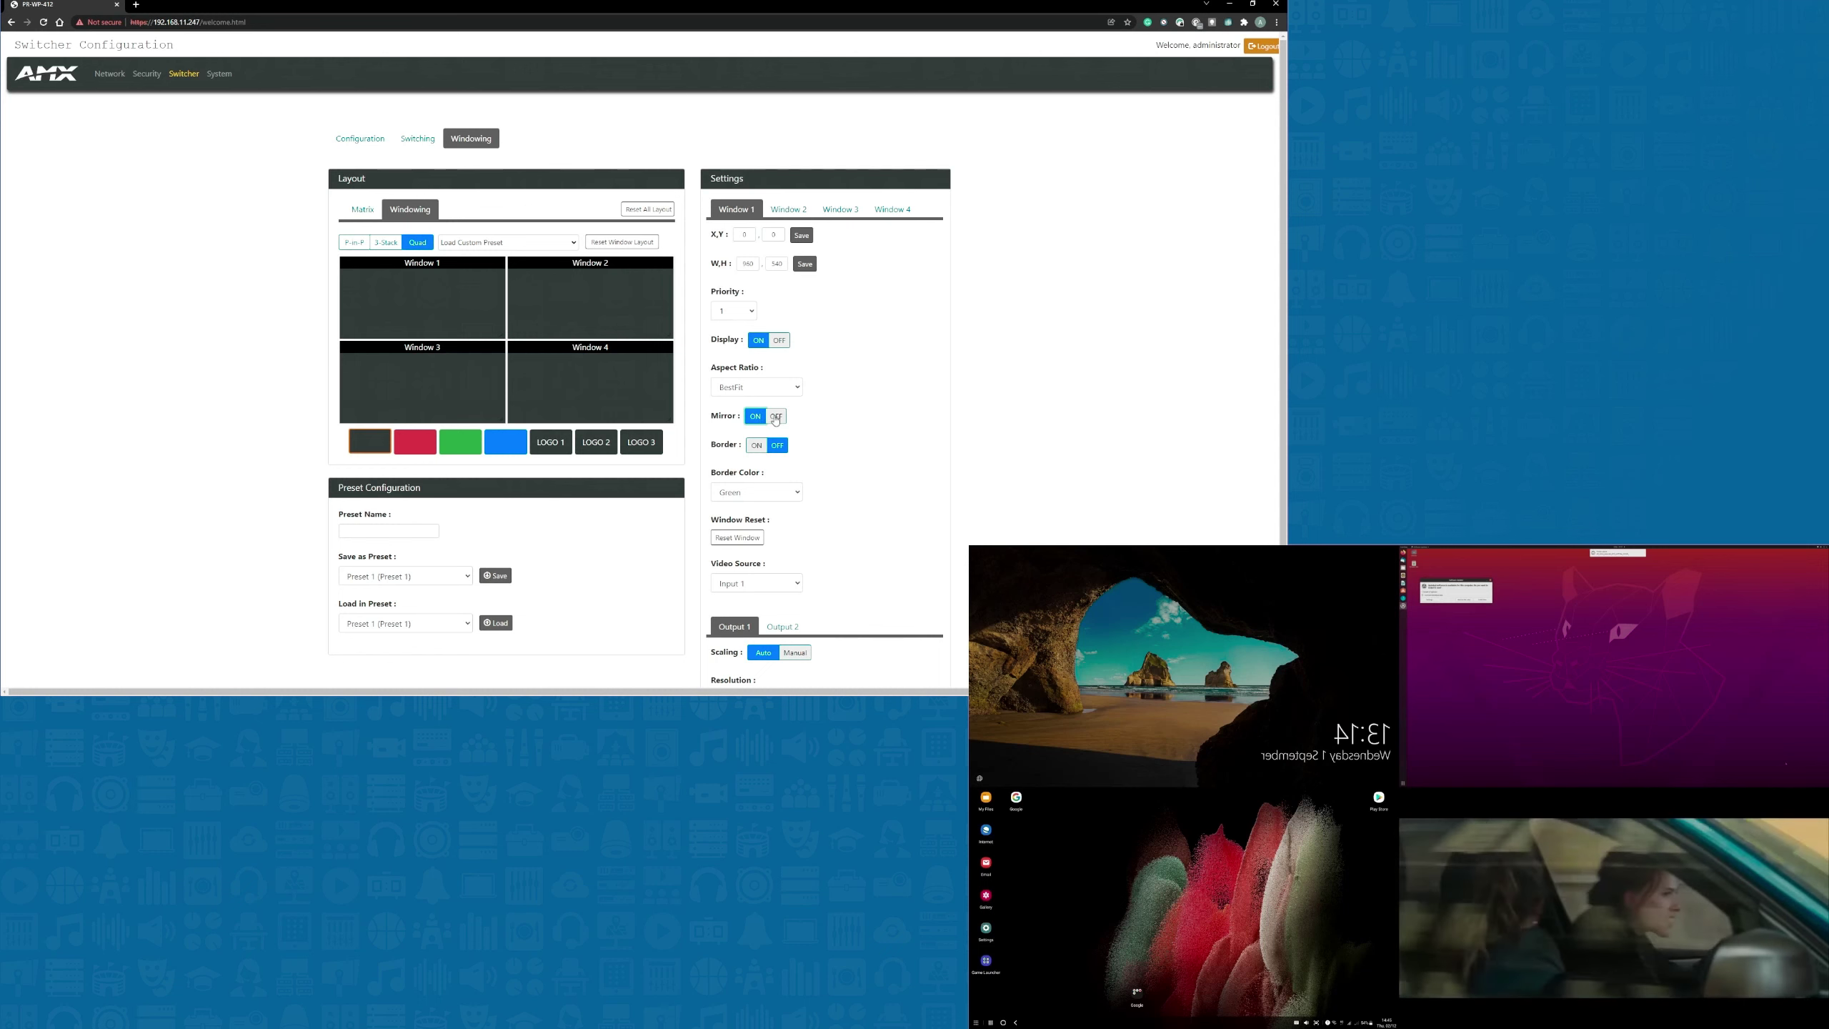
click(777, 420)
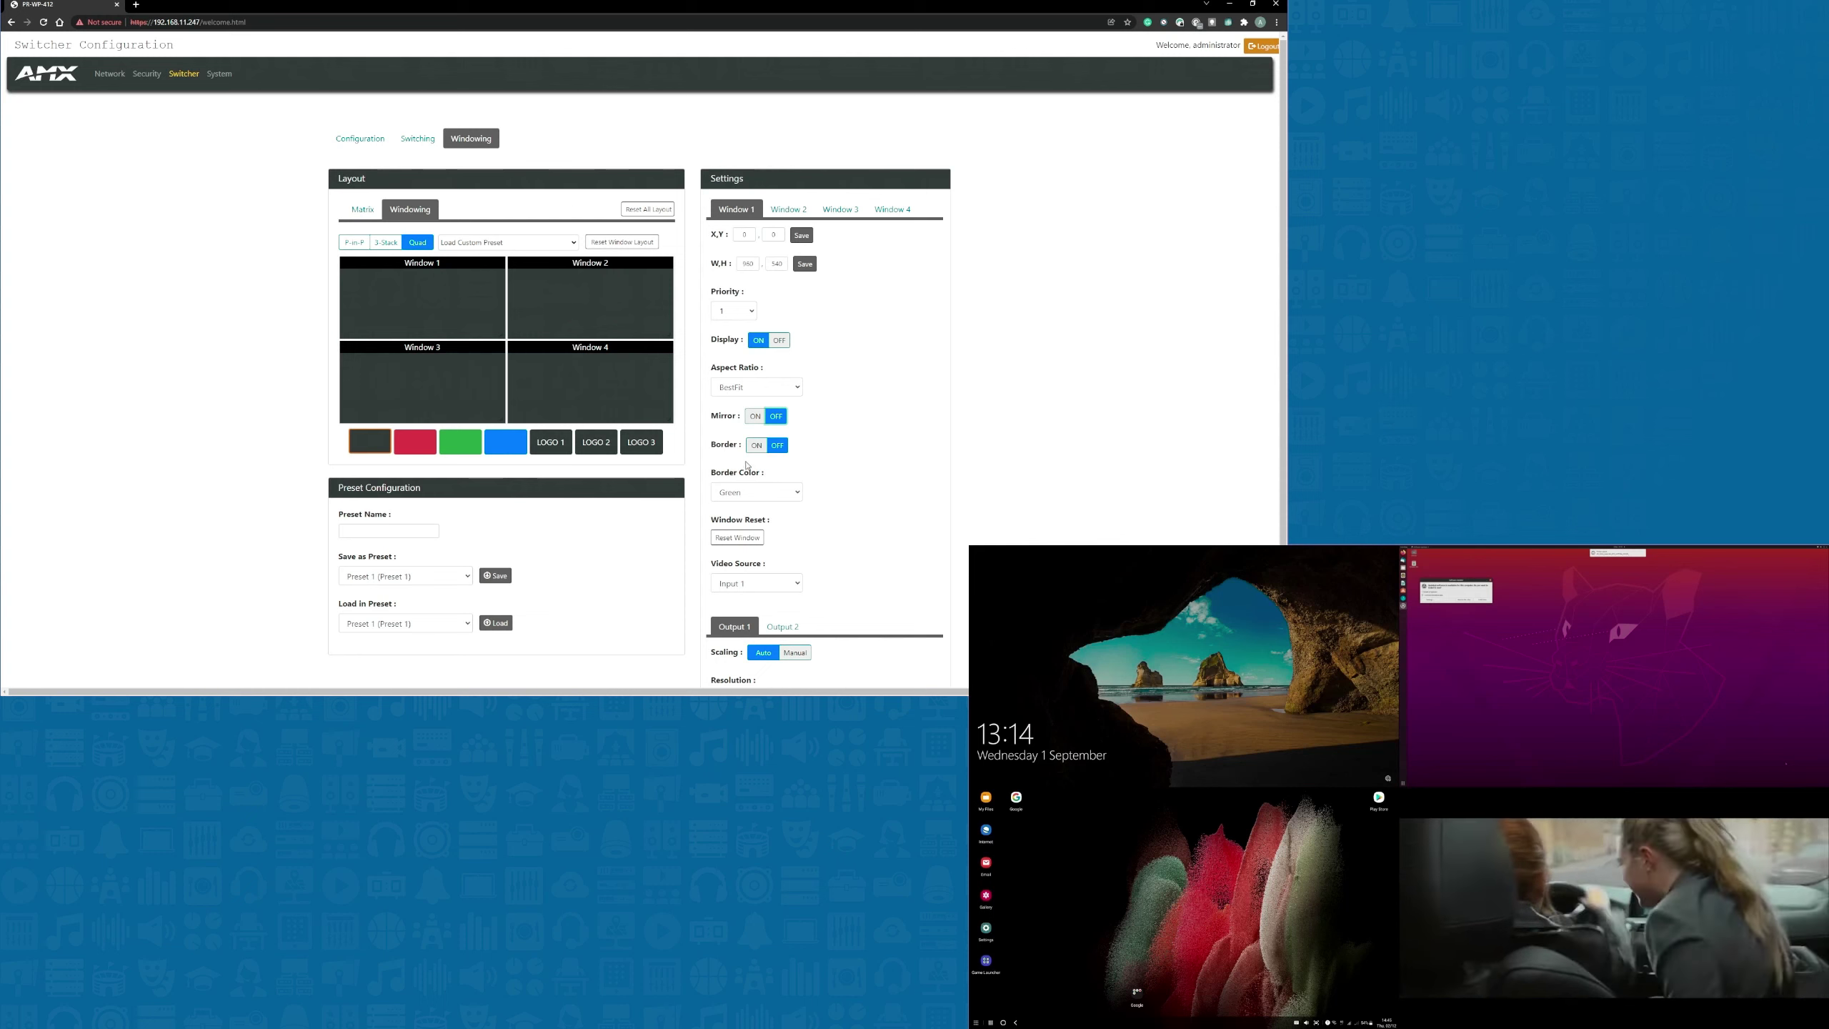
click(756, 448)
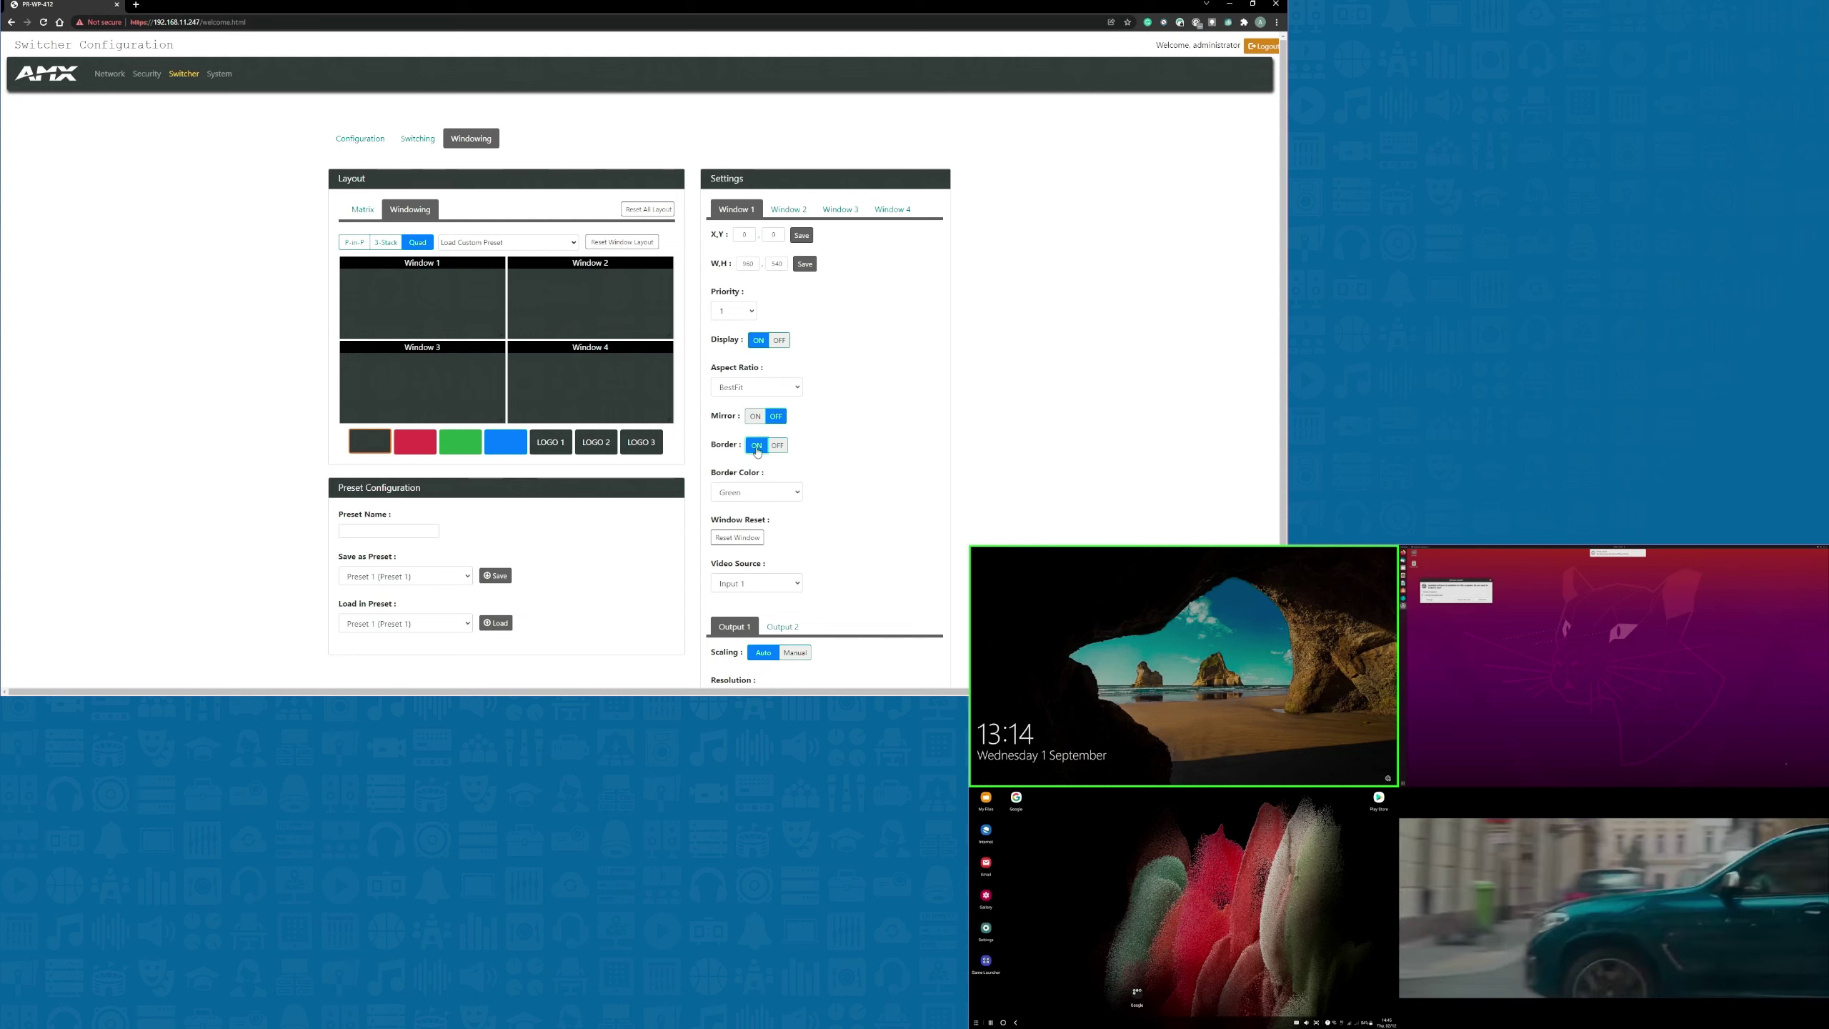
click(790, 496)
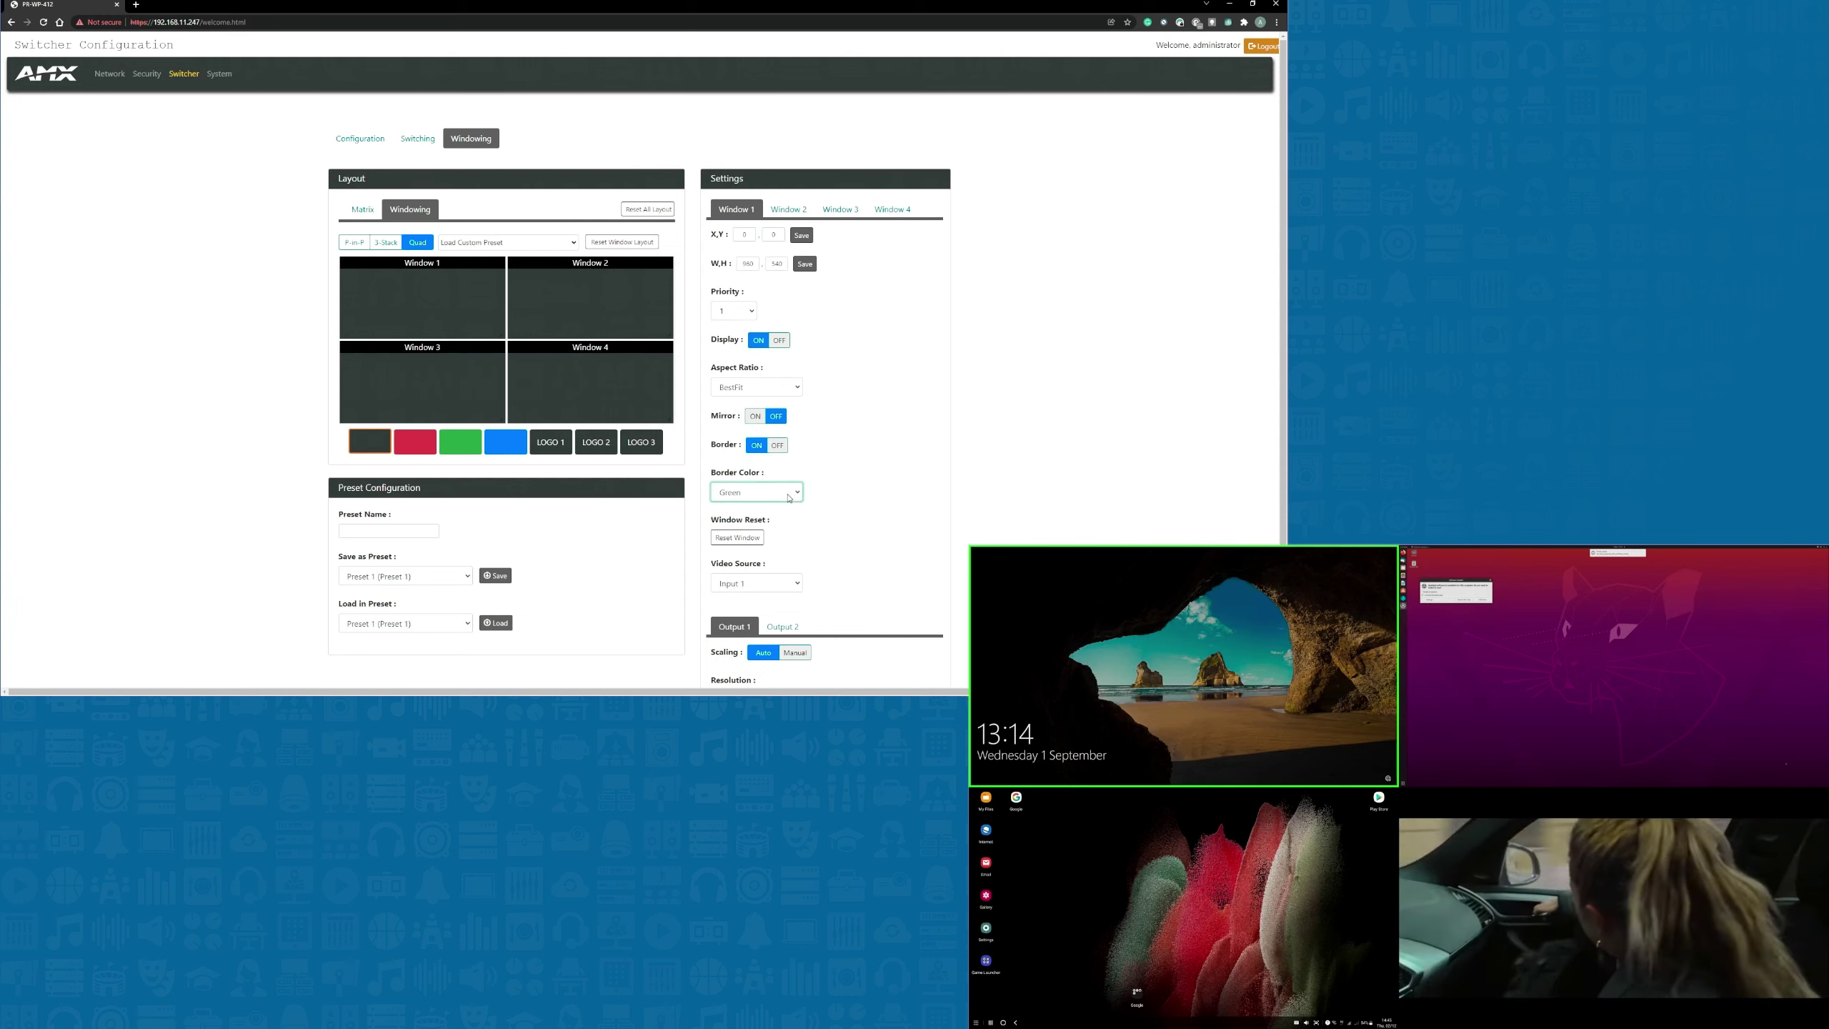
click(761, 568)
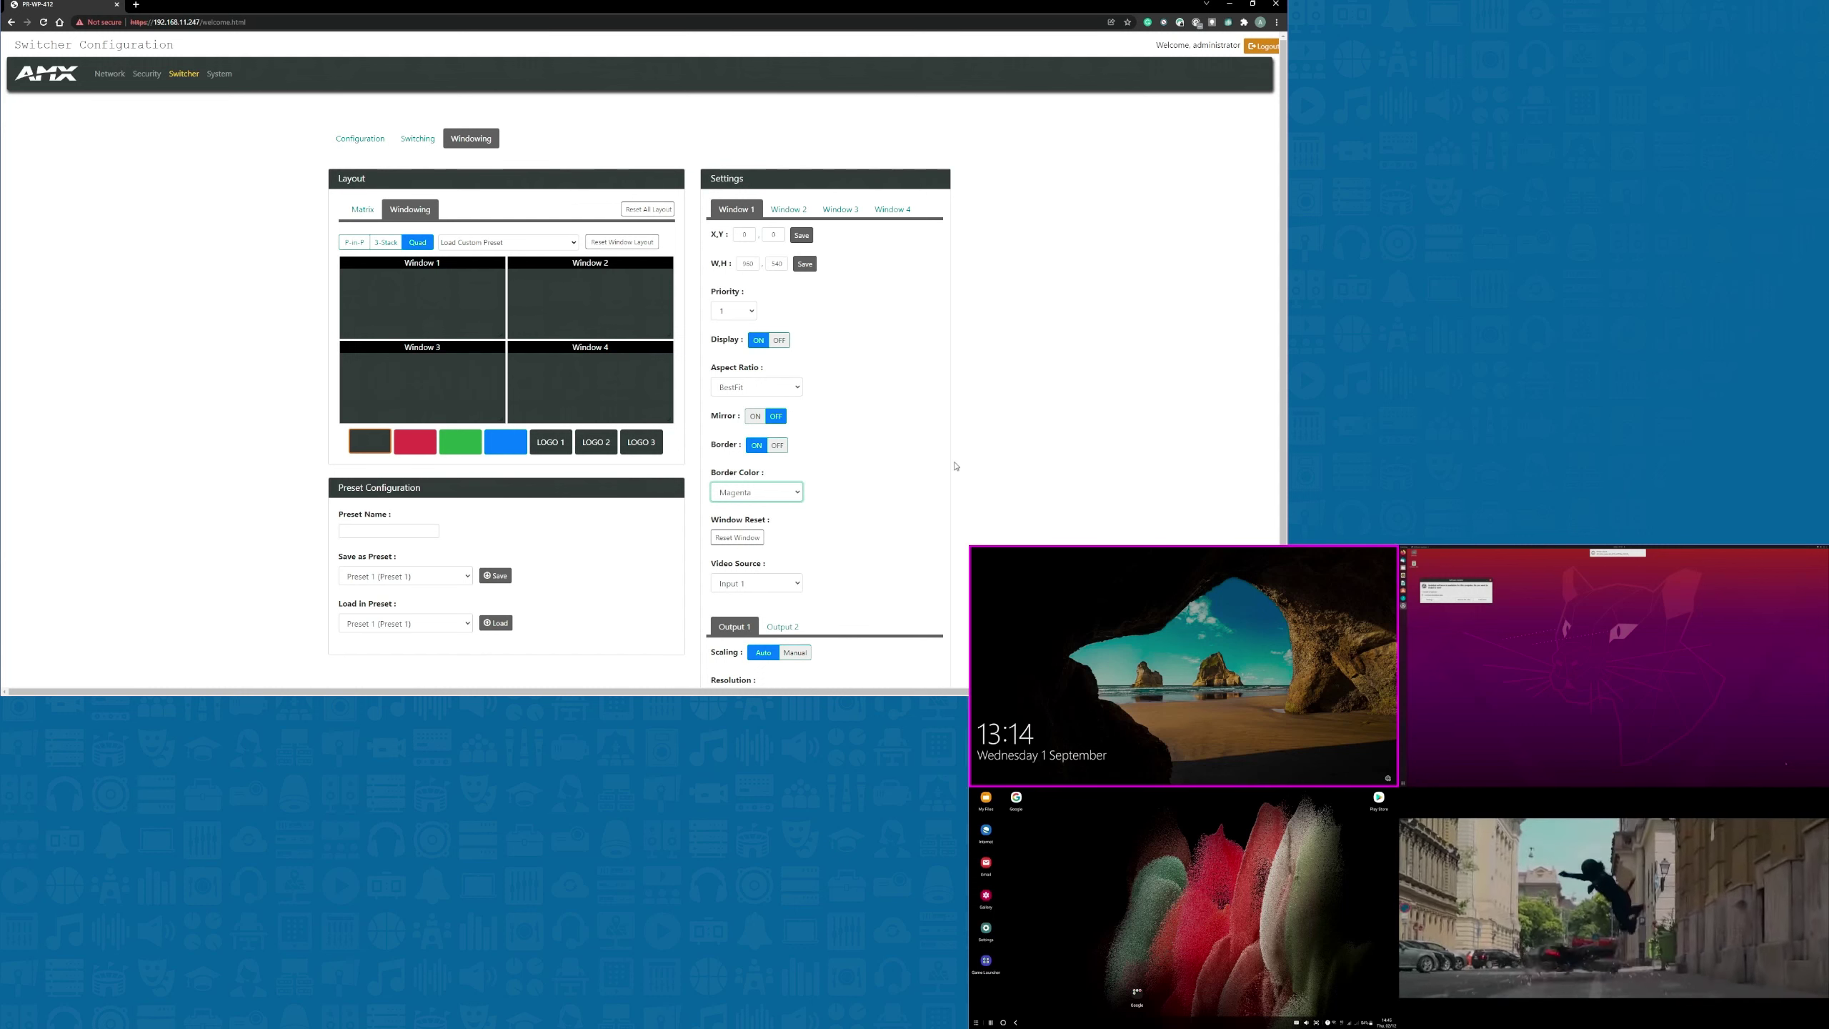
click(747, 543)
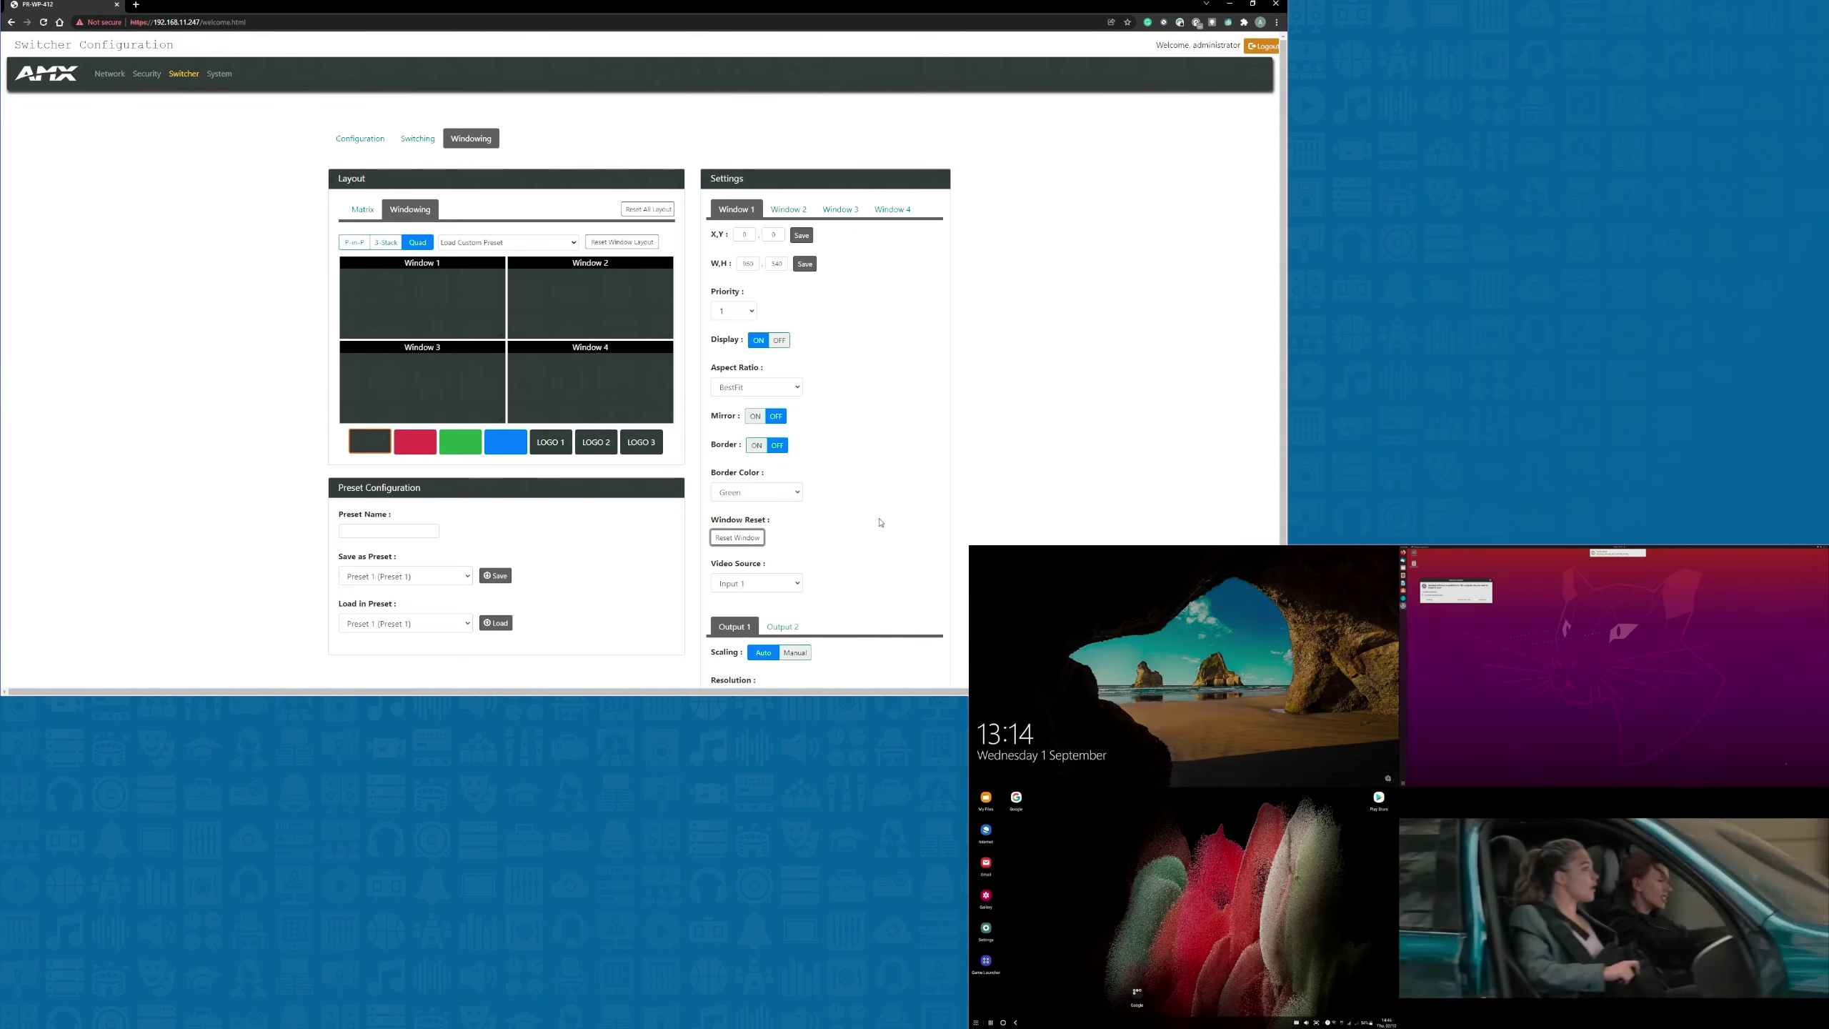
scroll(868, 516, down, 1)
click(772, 490)
click(763, 511)
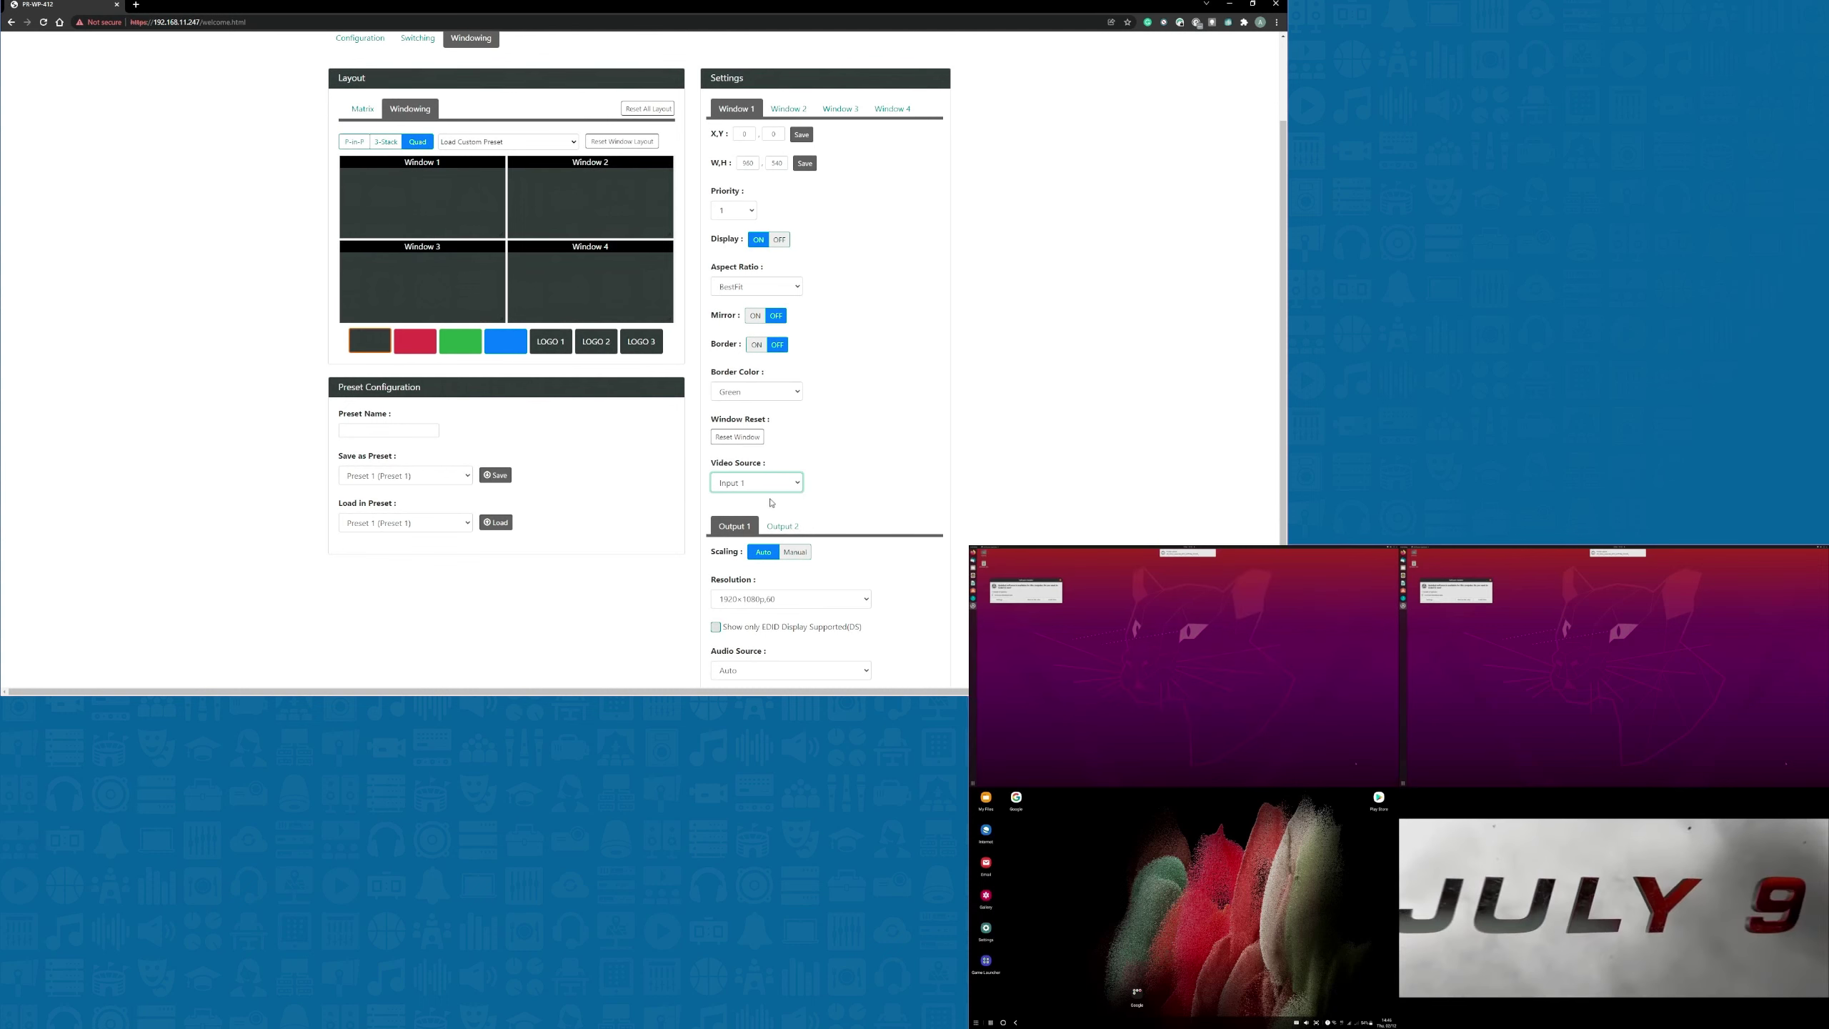
scroll(991, 291, up, 2)
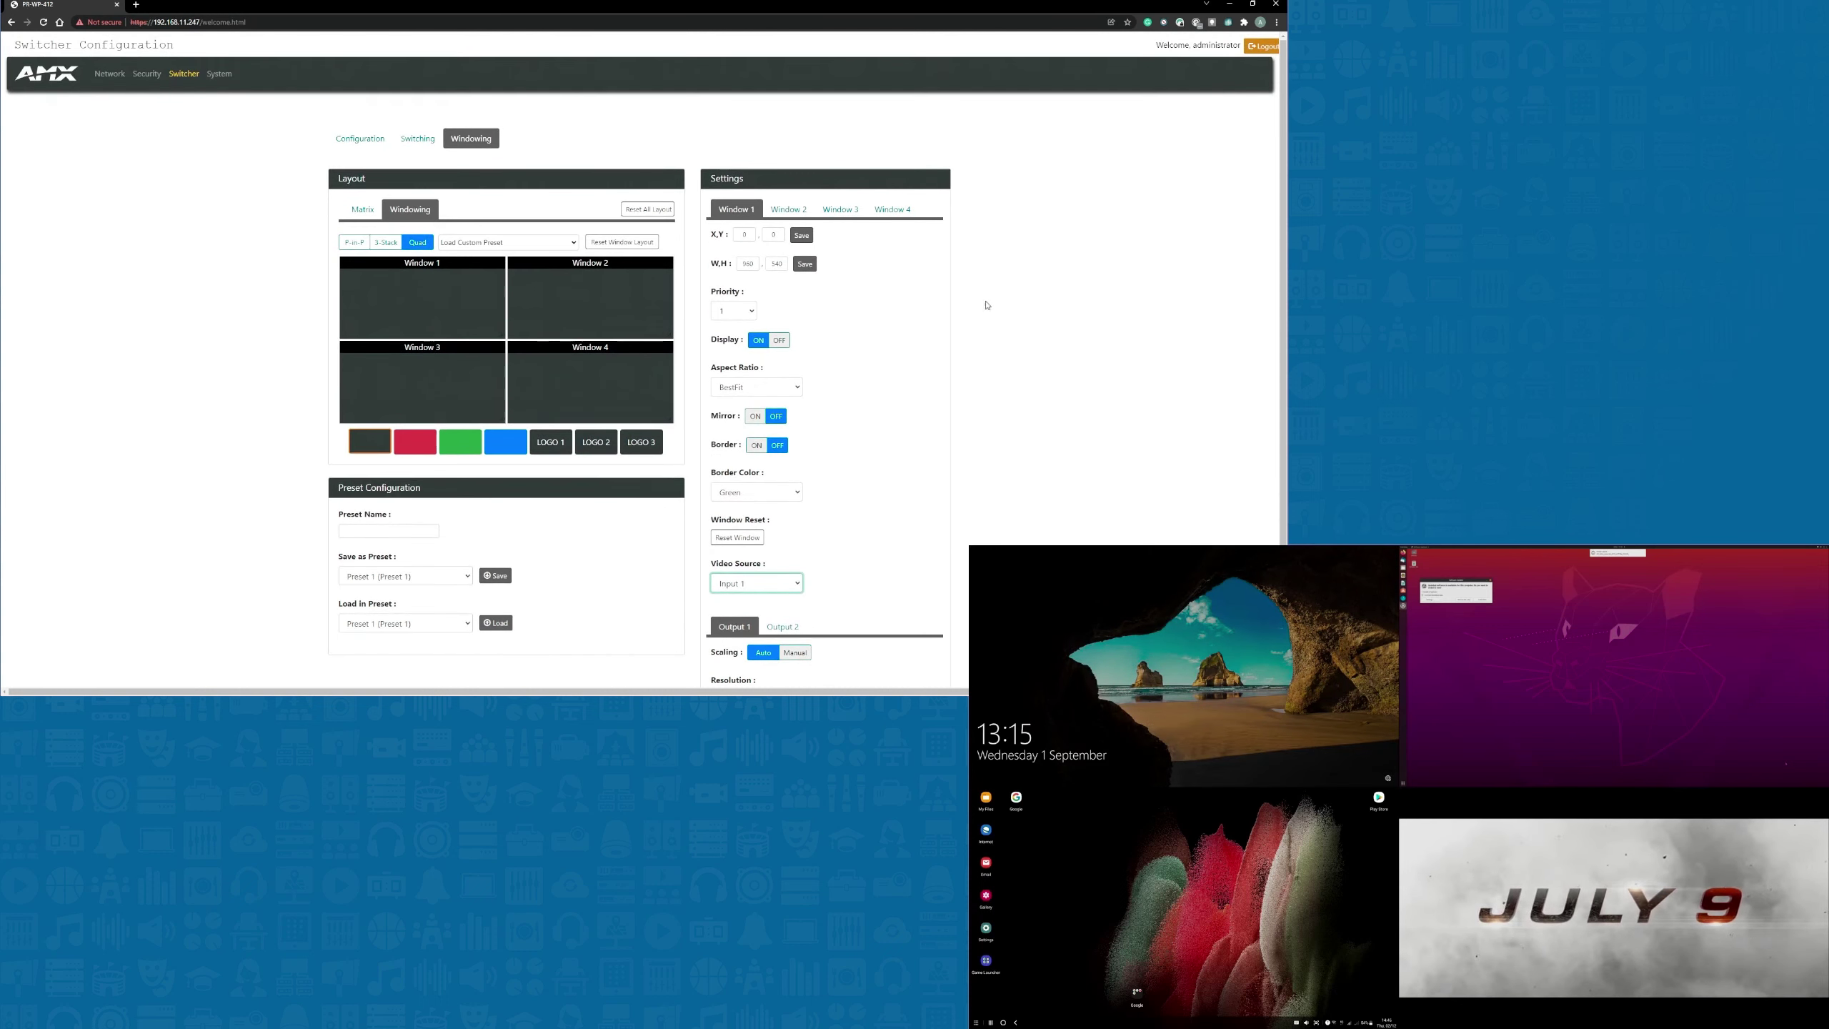
scroll(1000, 238, down, 2)
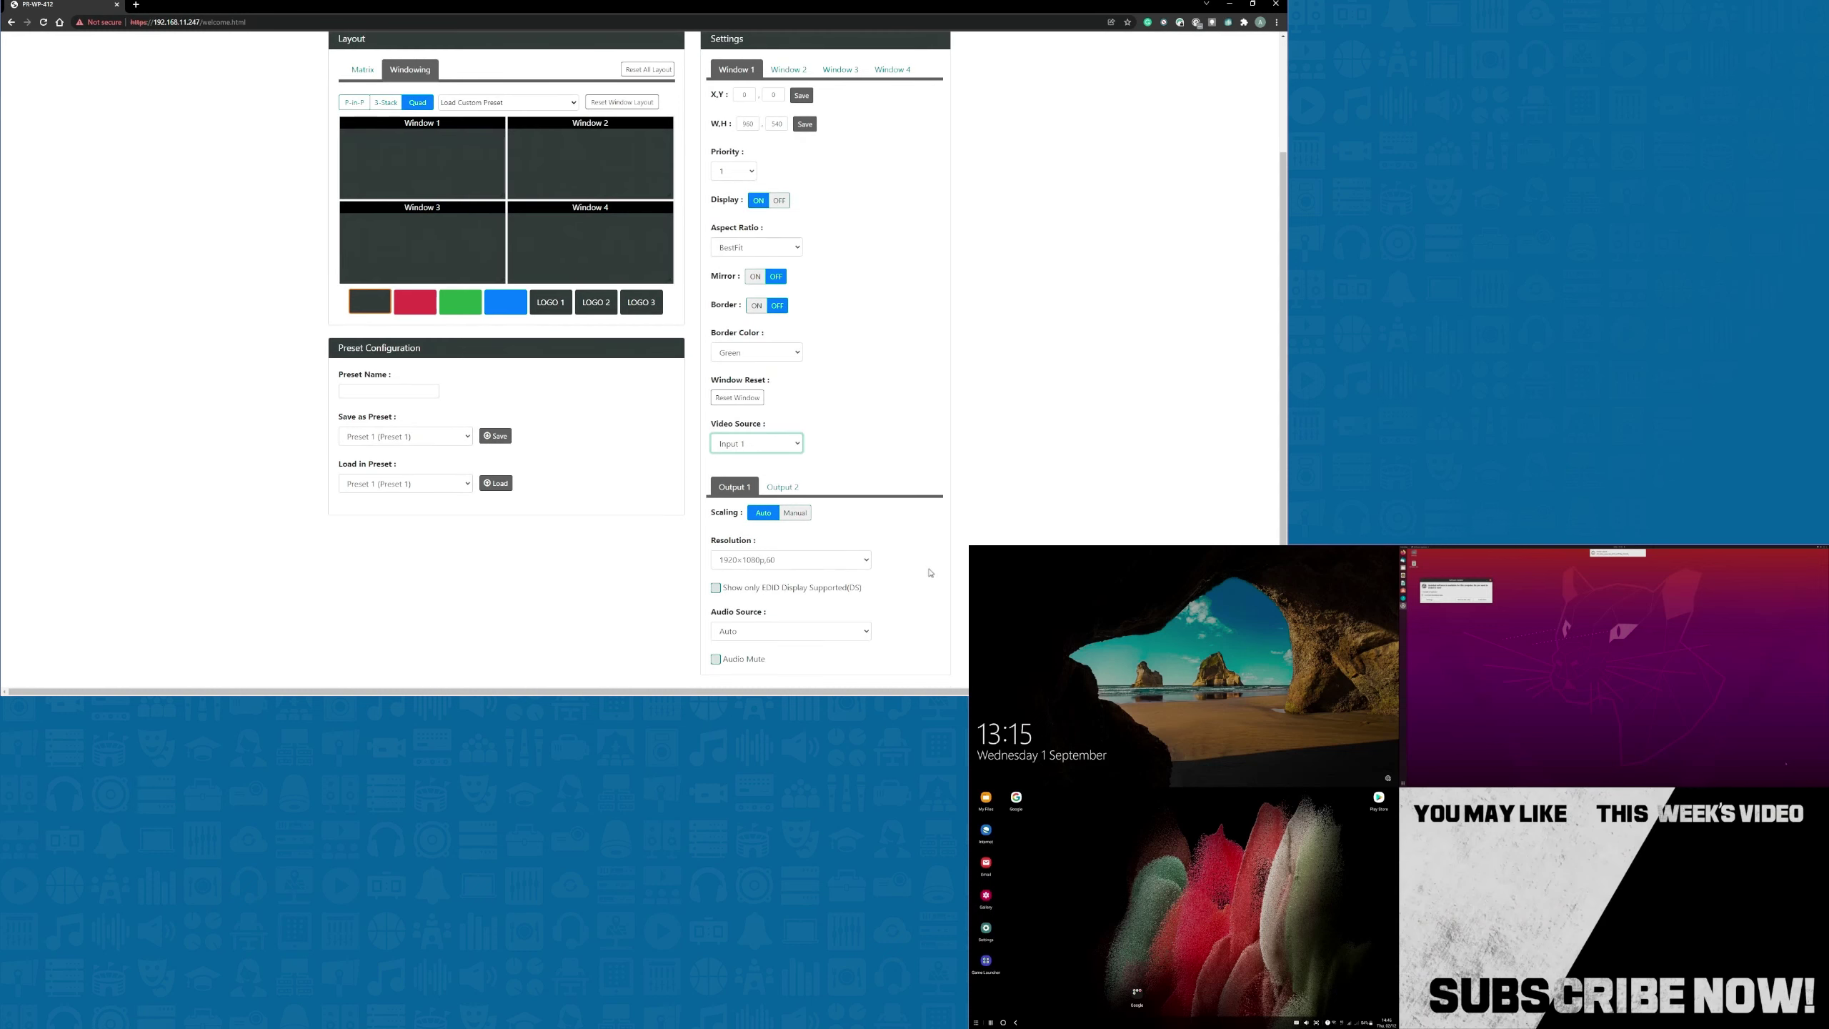
click(781, 493)
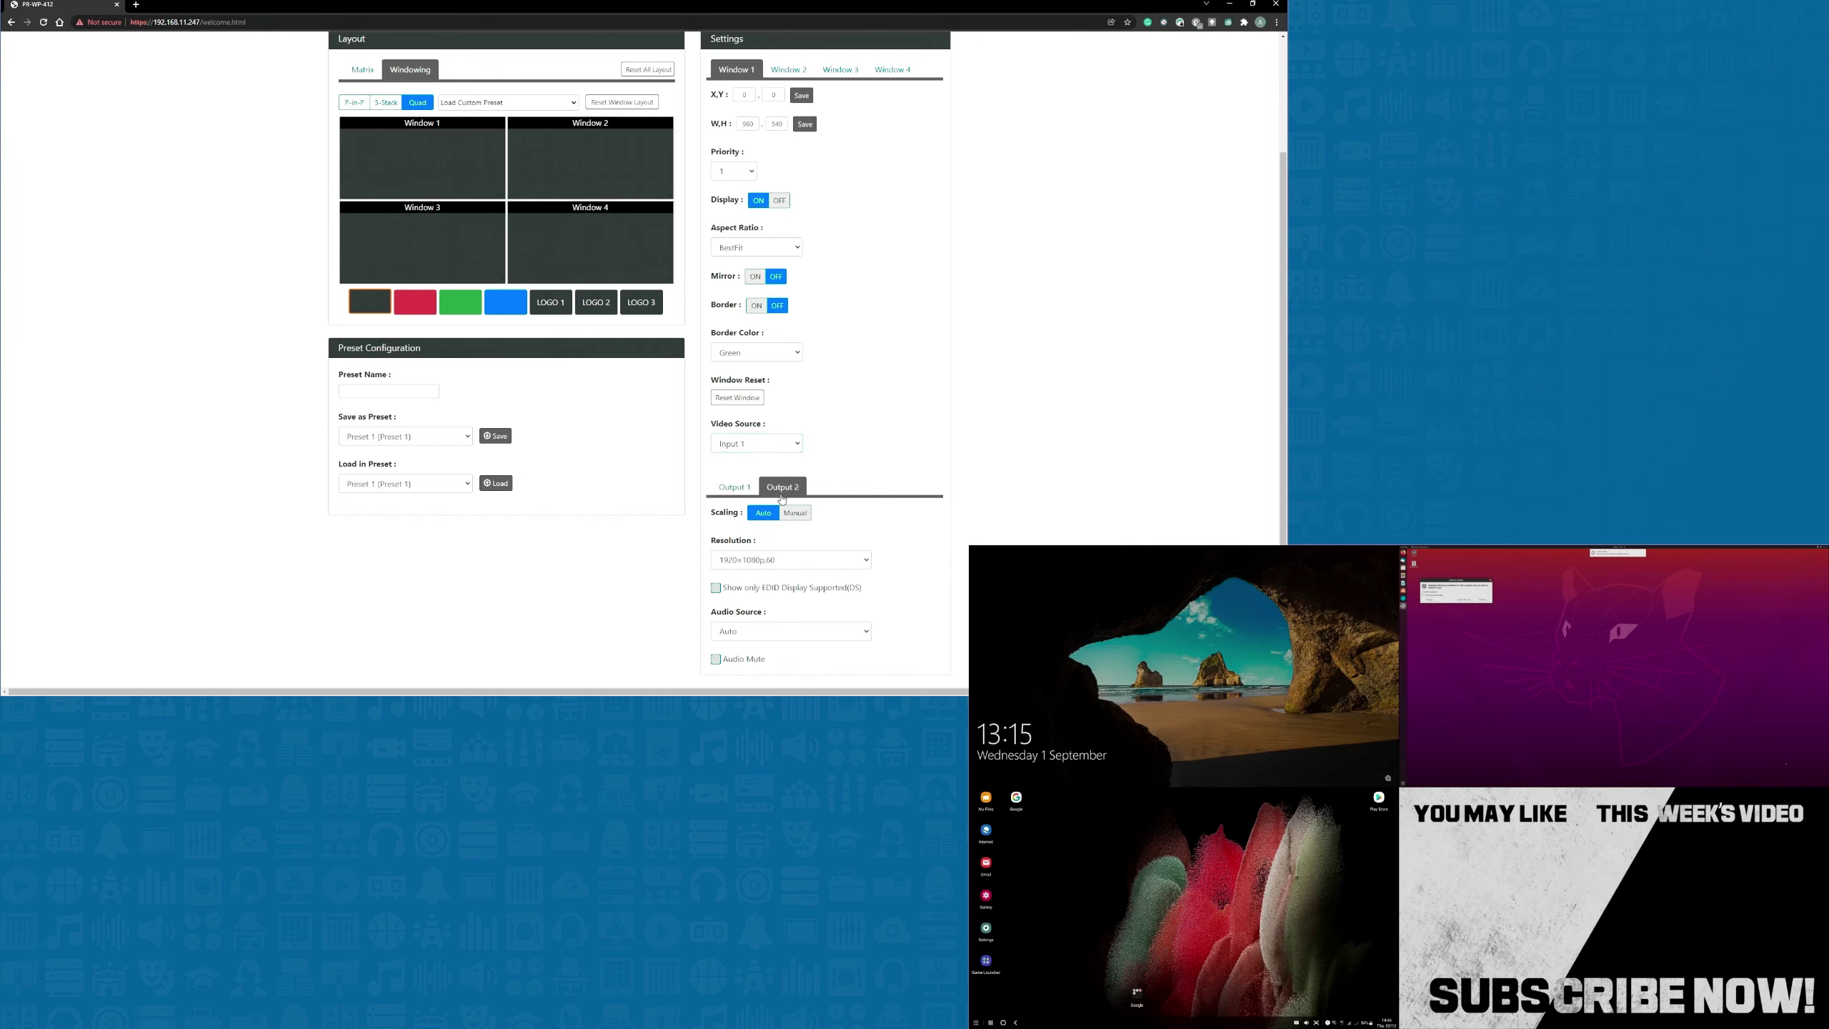
click(725, 492)
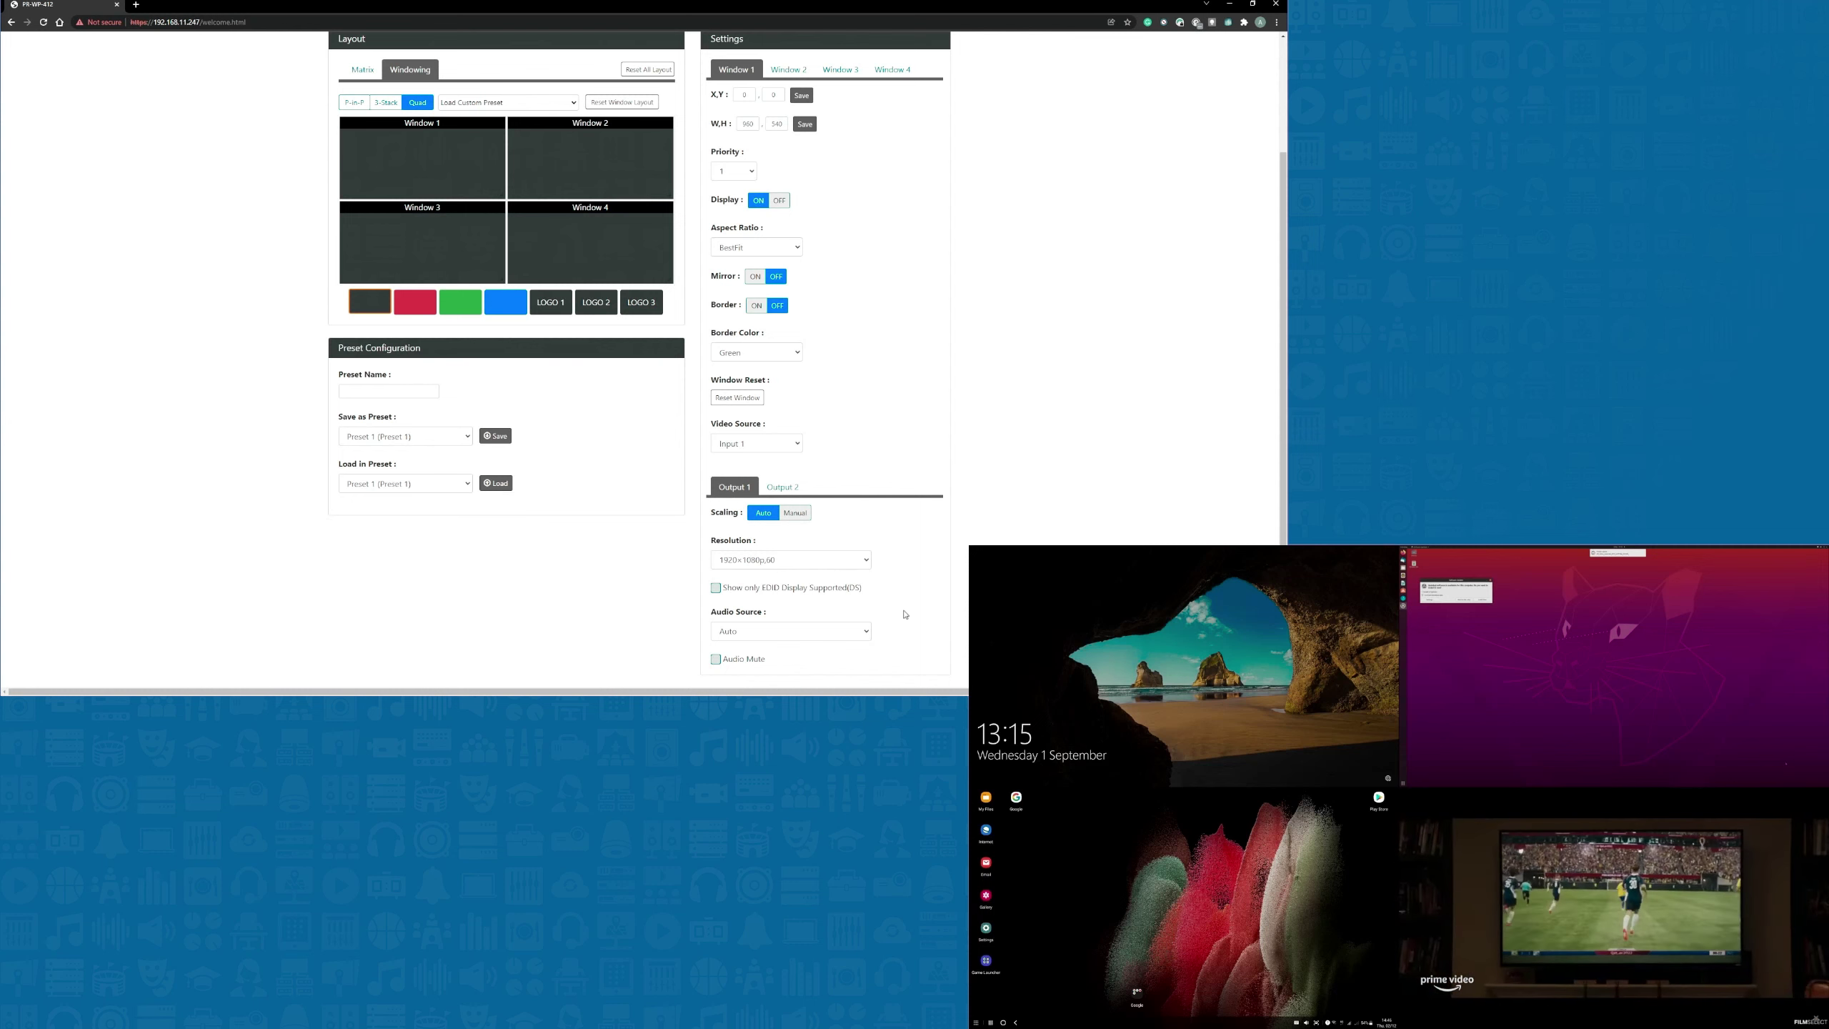
scroll(885, 430, up, 2)
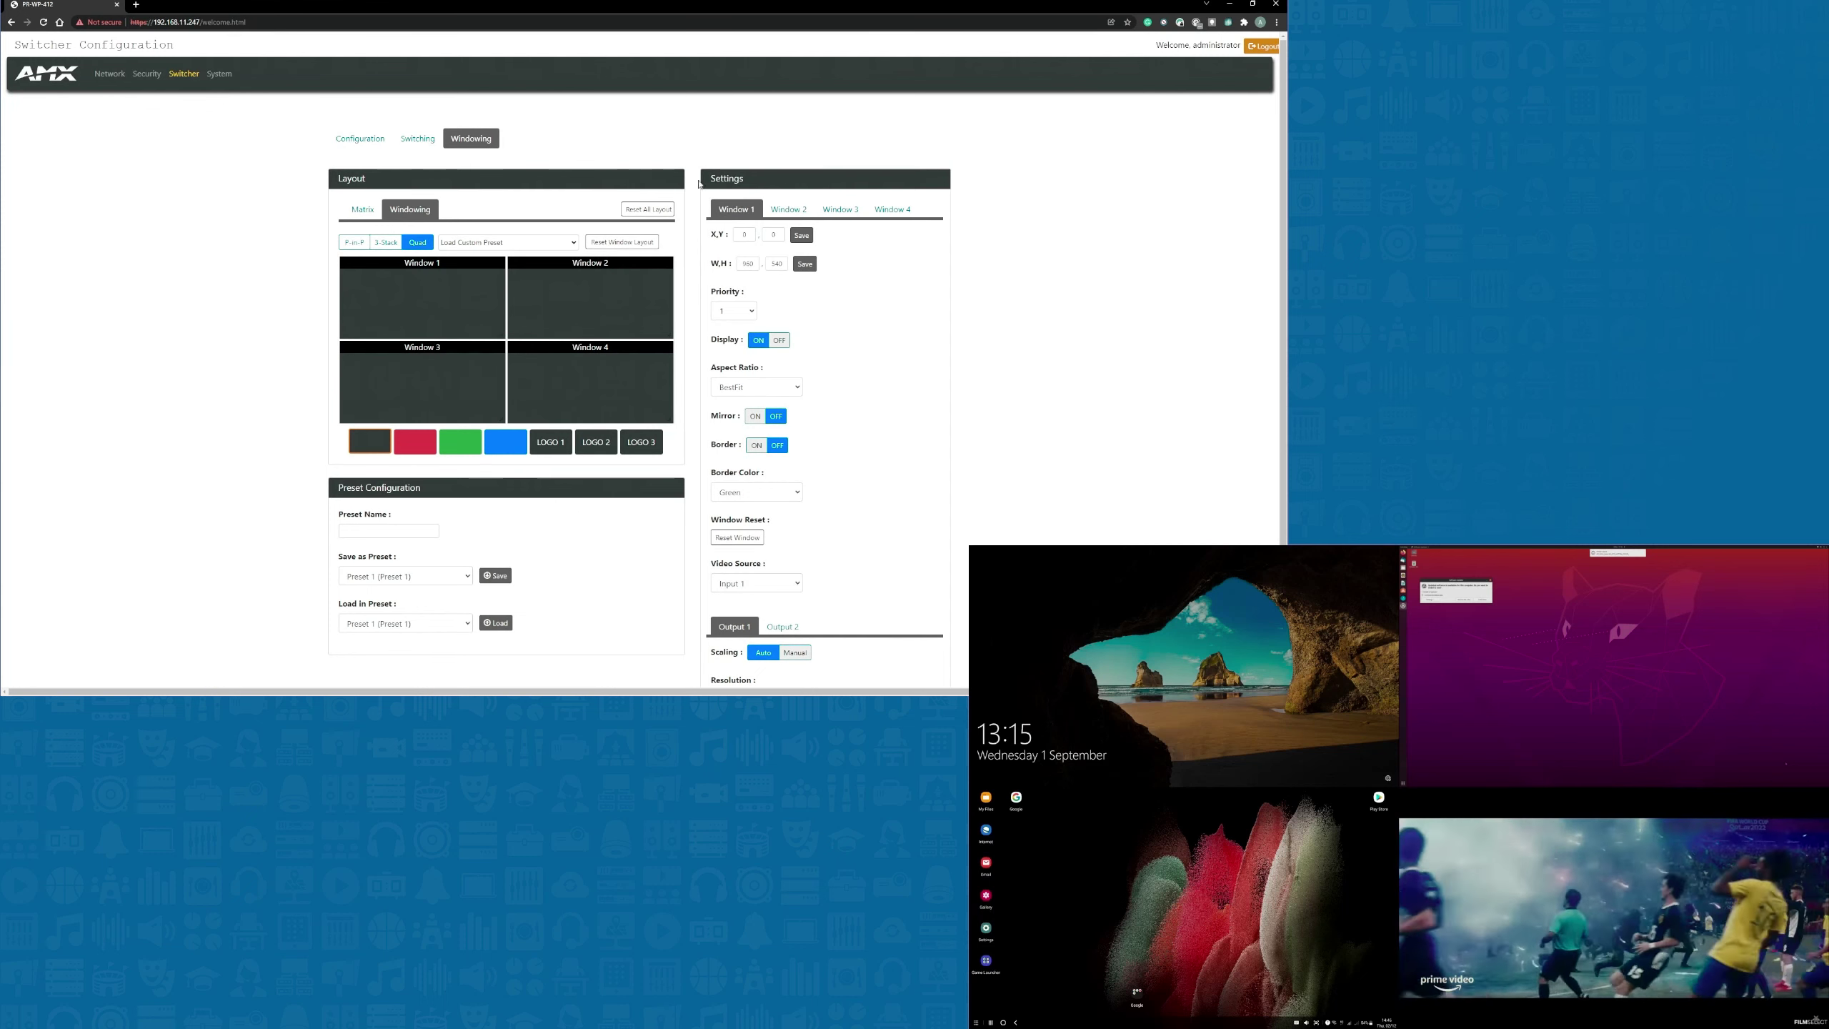
Set Display OFF for Windows 4 and 3, and line Windows 1 and 2 up mid-screen.
click(895, 213)
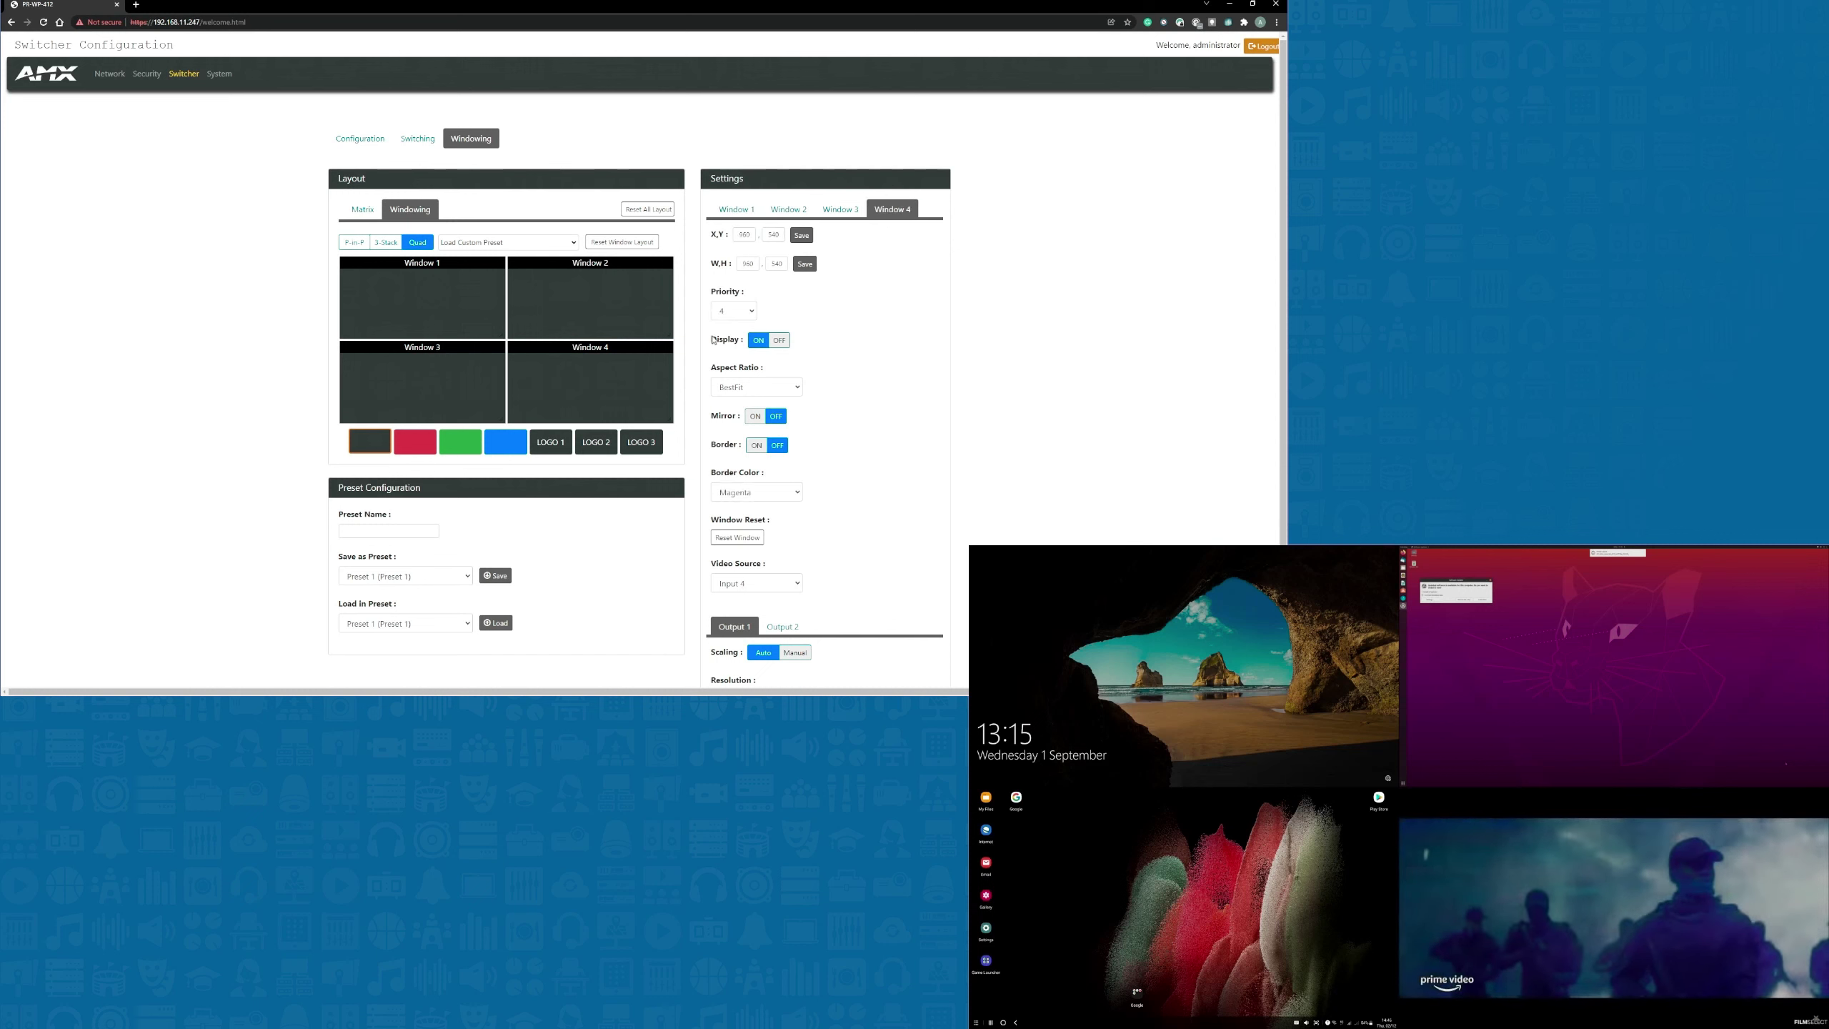
click(780, 341)
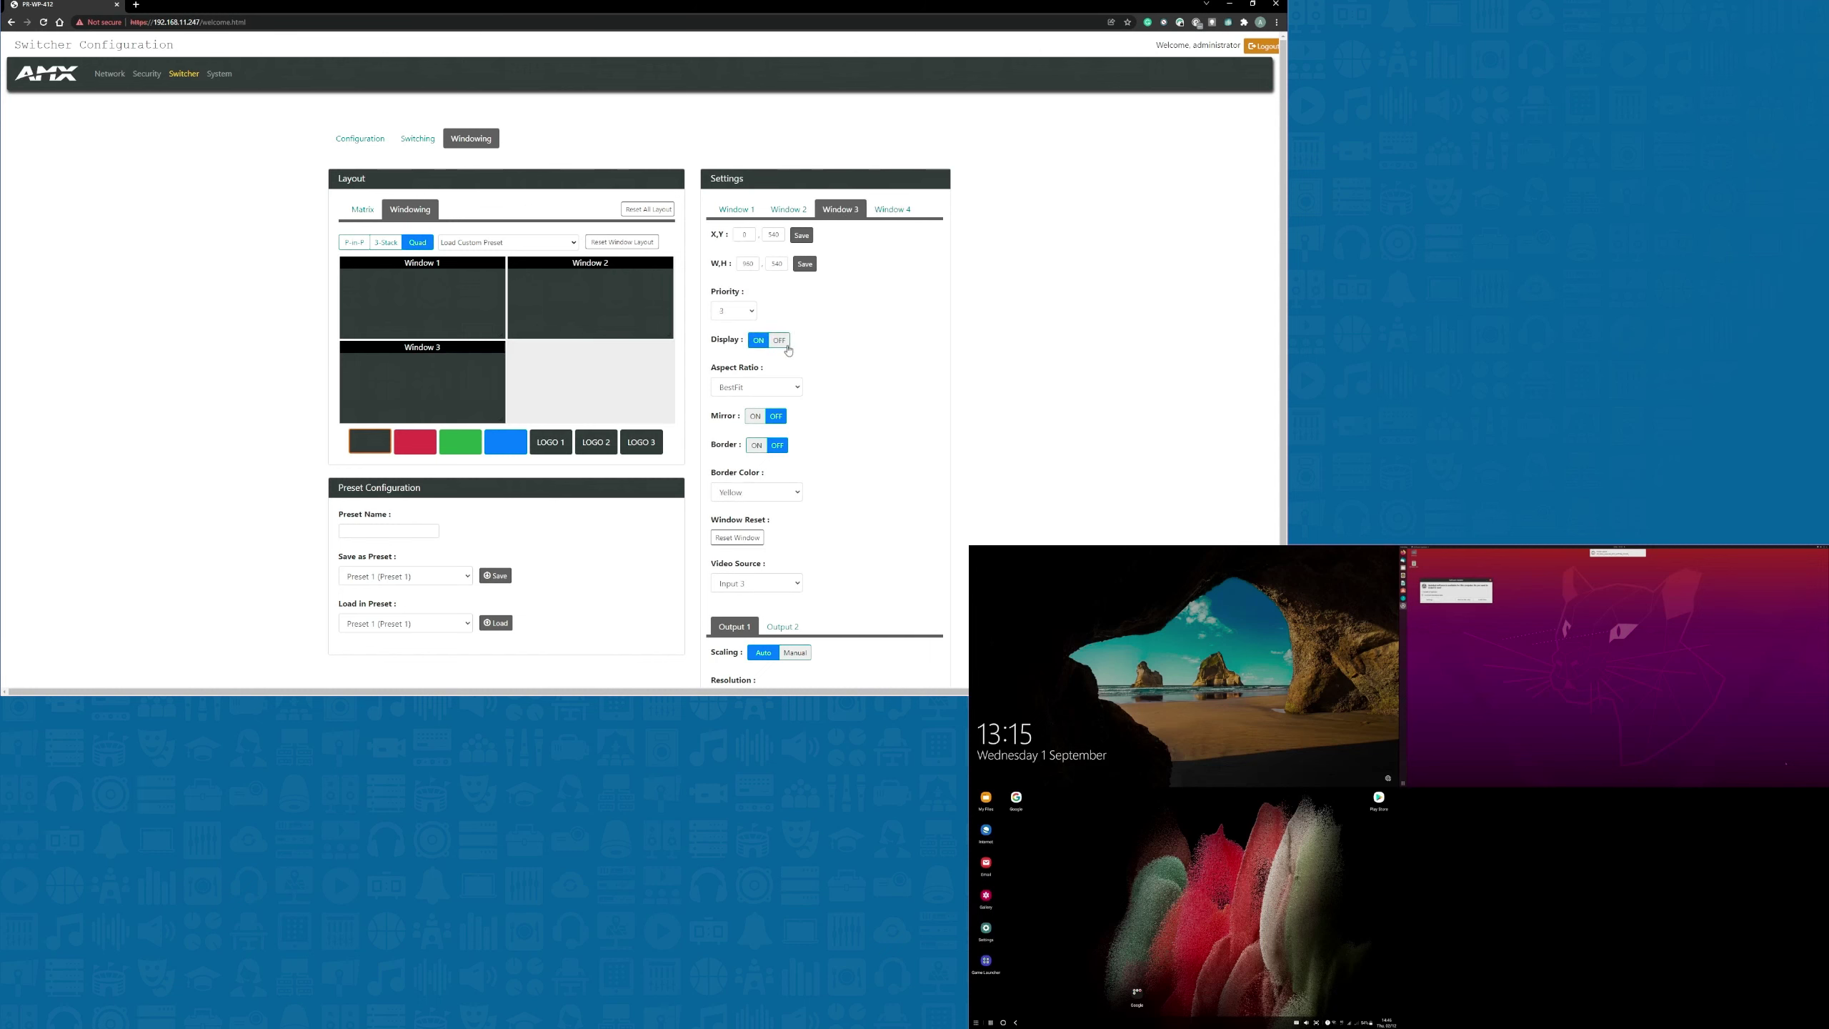
click(780, 342)
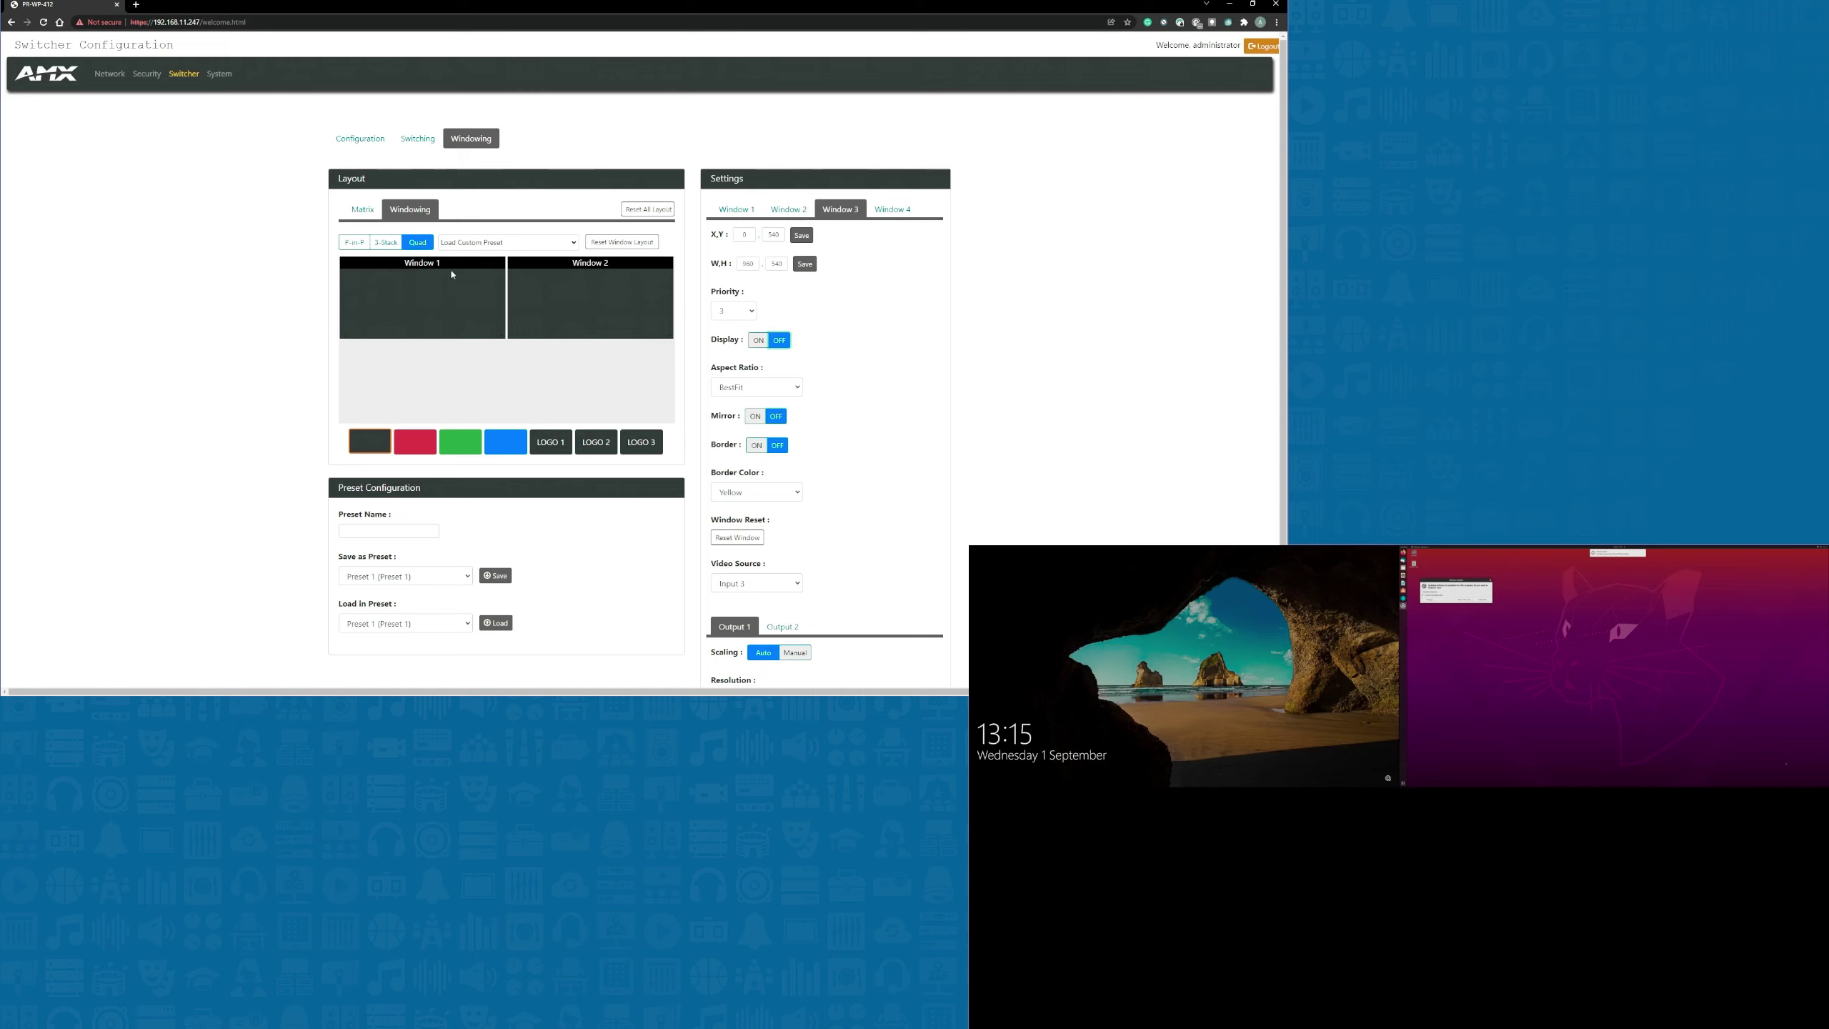
drag(438, 296, 435, 347)
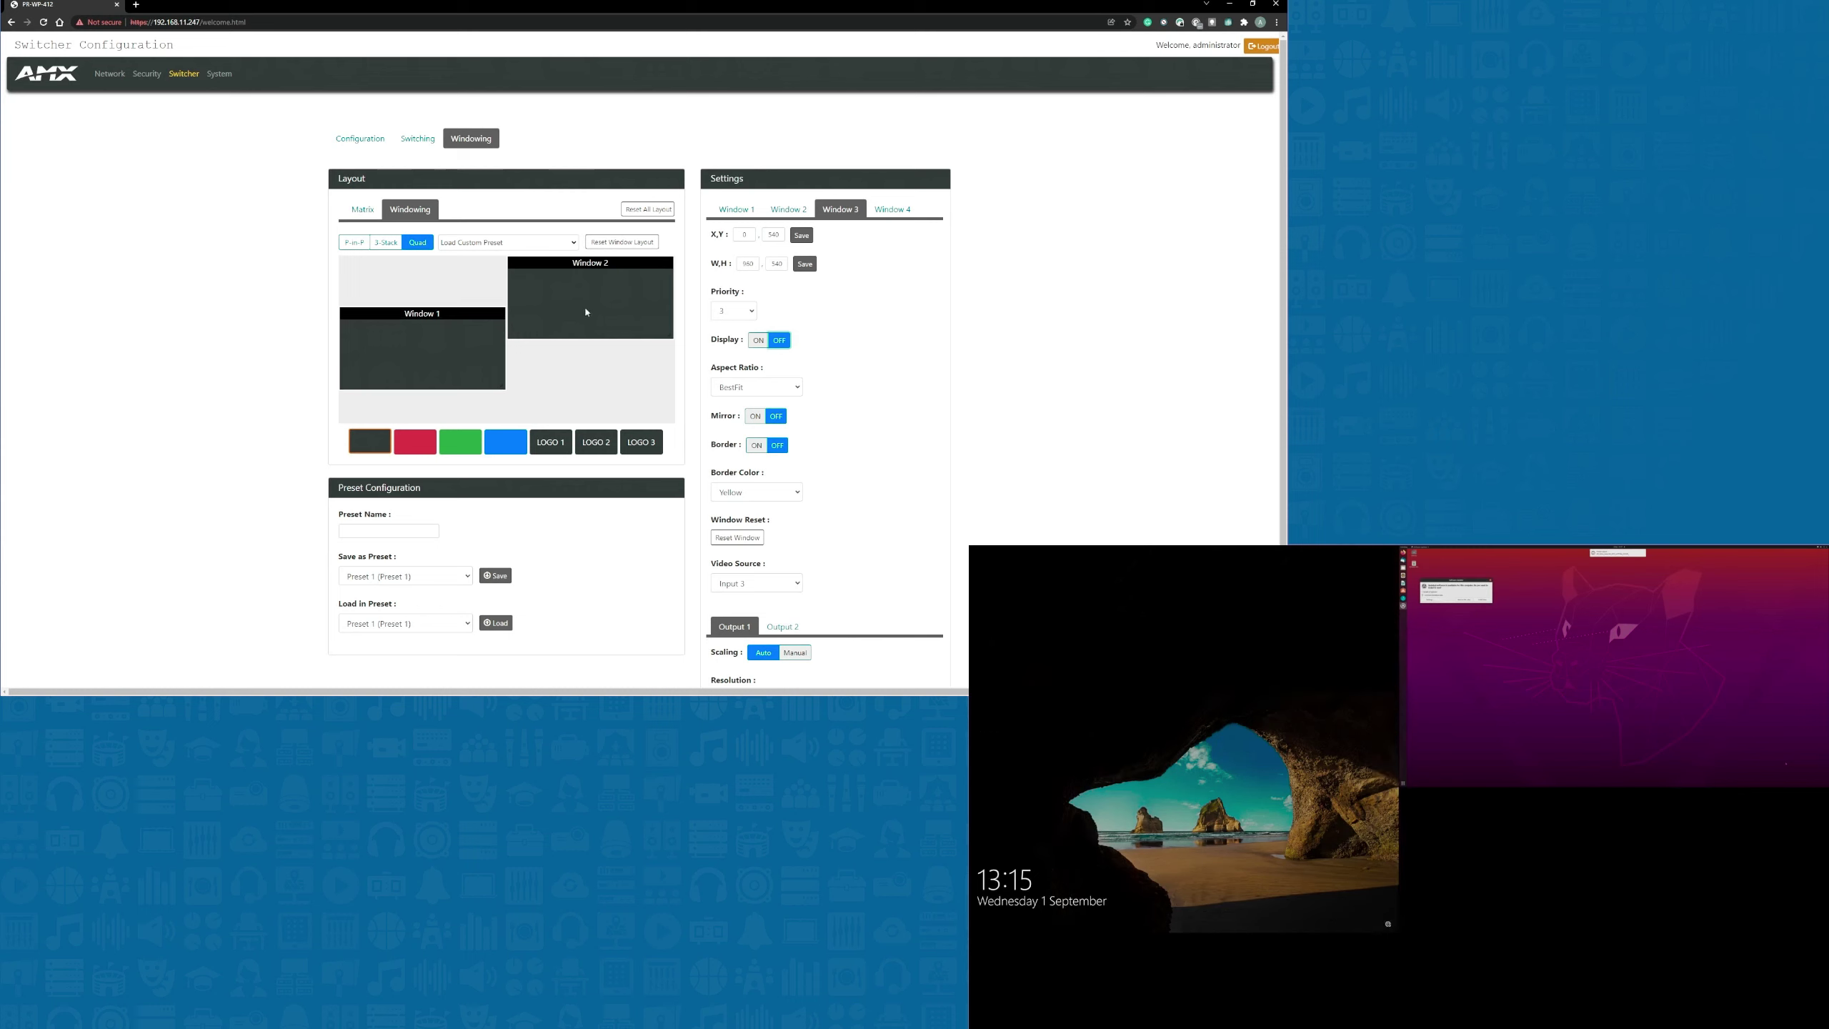
drag(569, 312, 576, 362)
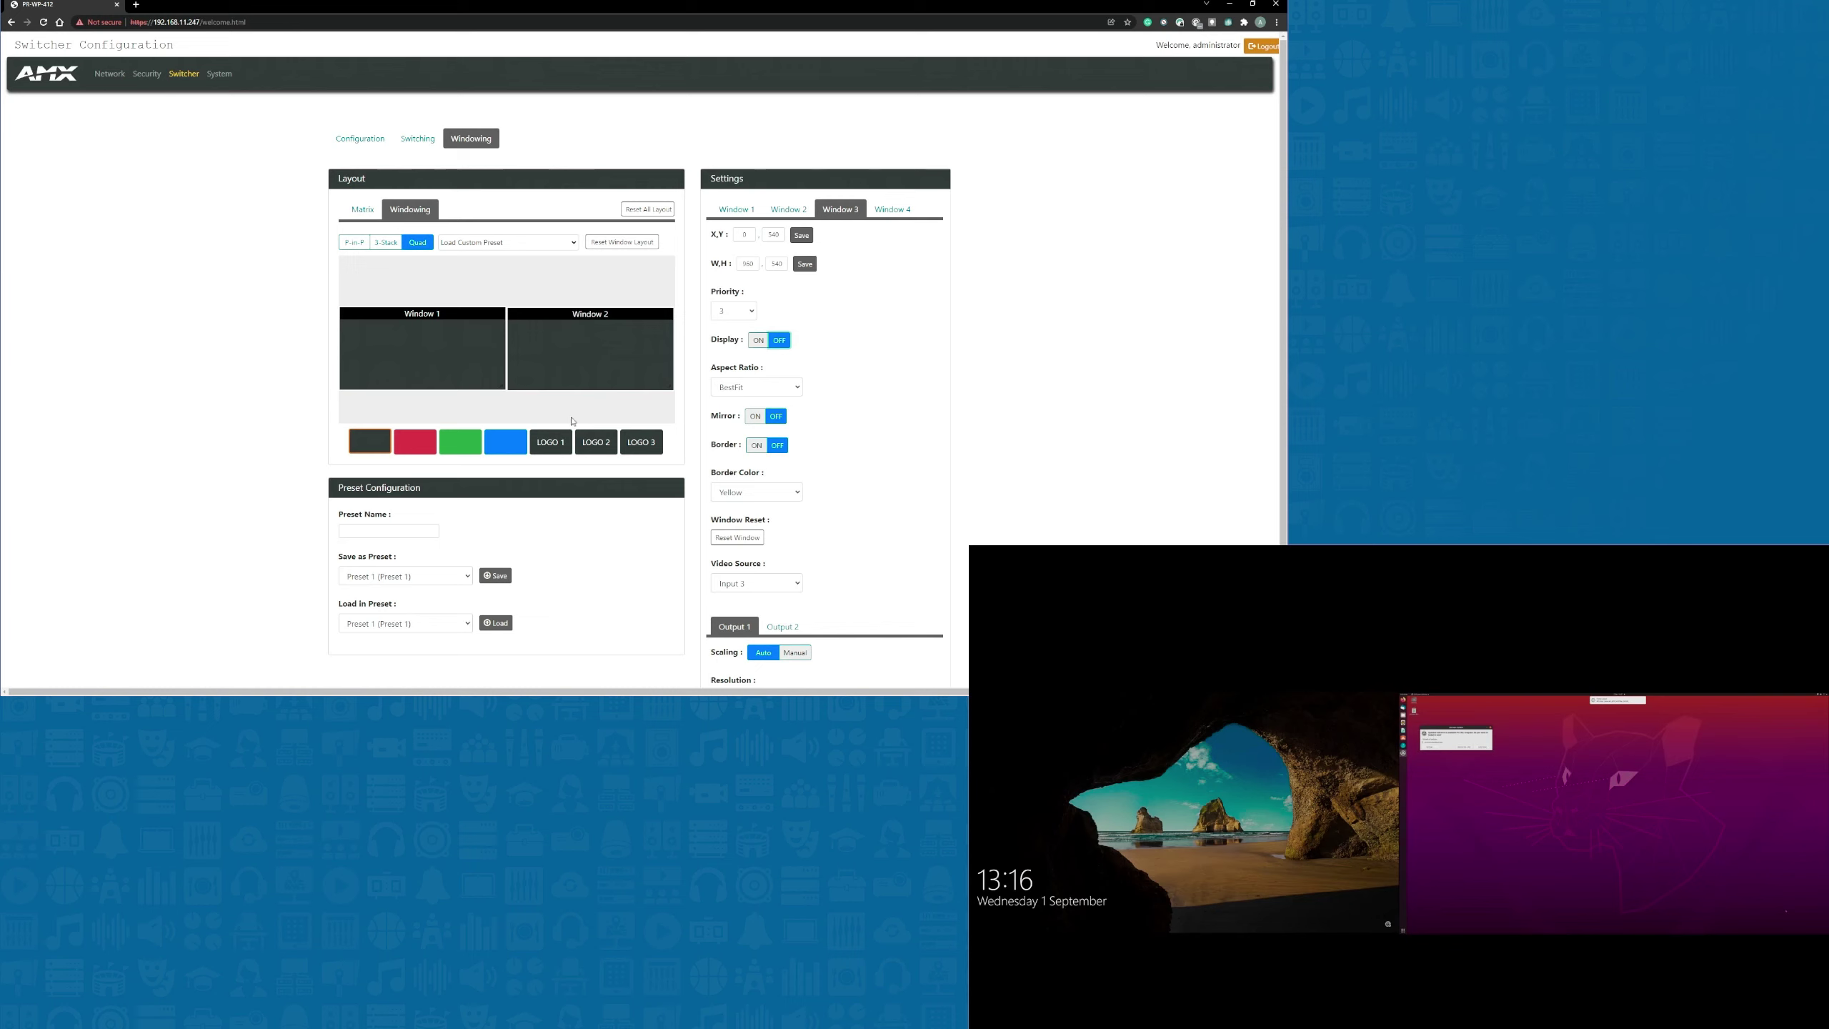
Save Preset 1 as 'Side By Side', then enlarge Window 1 full-screen with Window 2 inset bottom-right.
click(388, 529)
click(495, 575)
drag(671, 389, 625, 388)
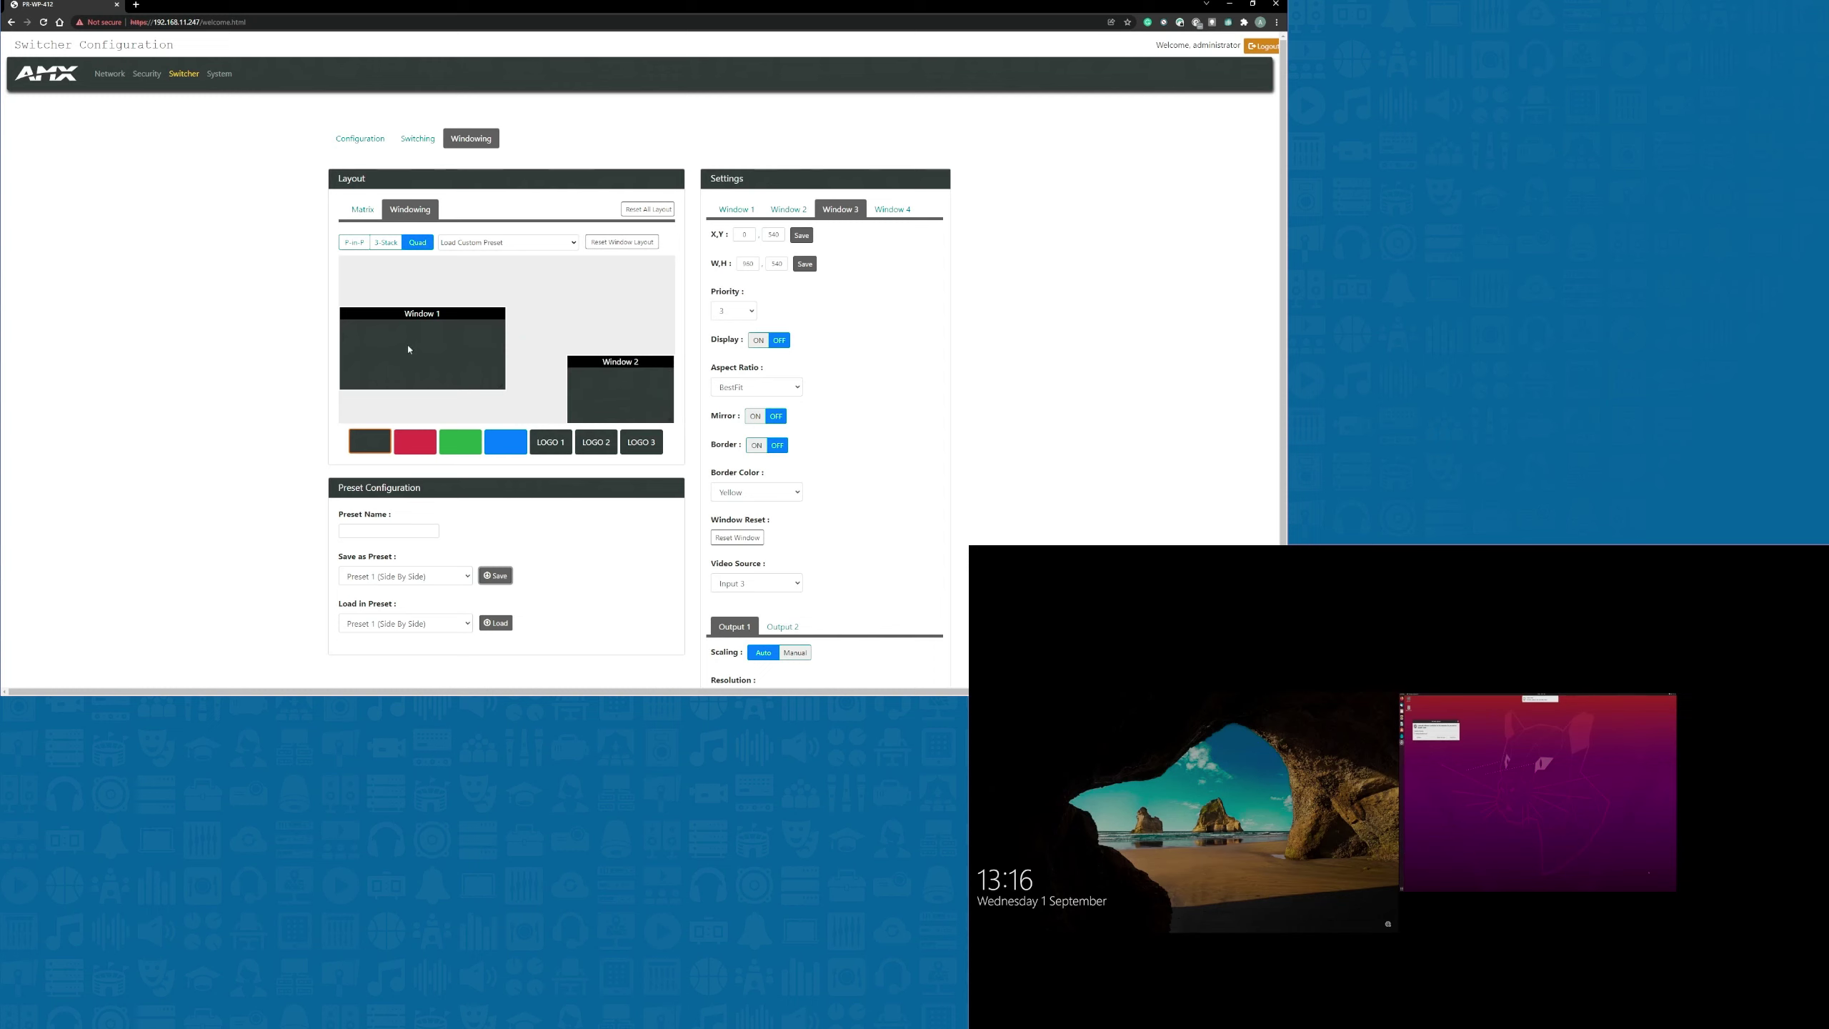
drag(397, 339, 397, 284)
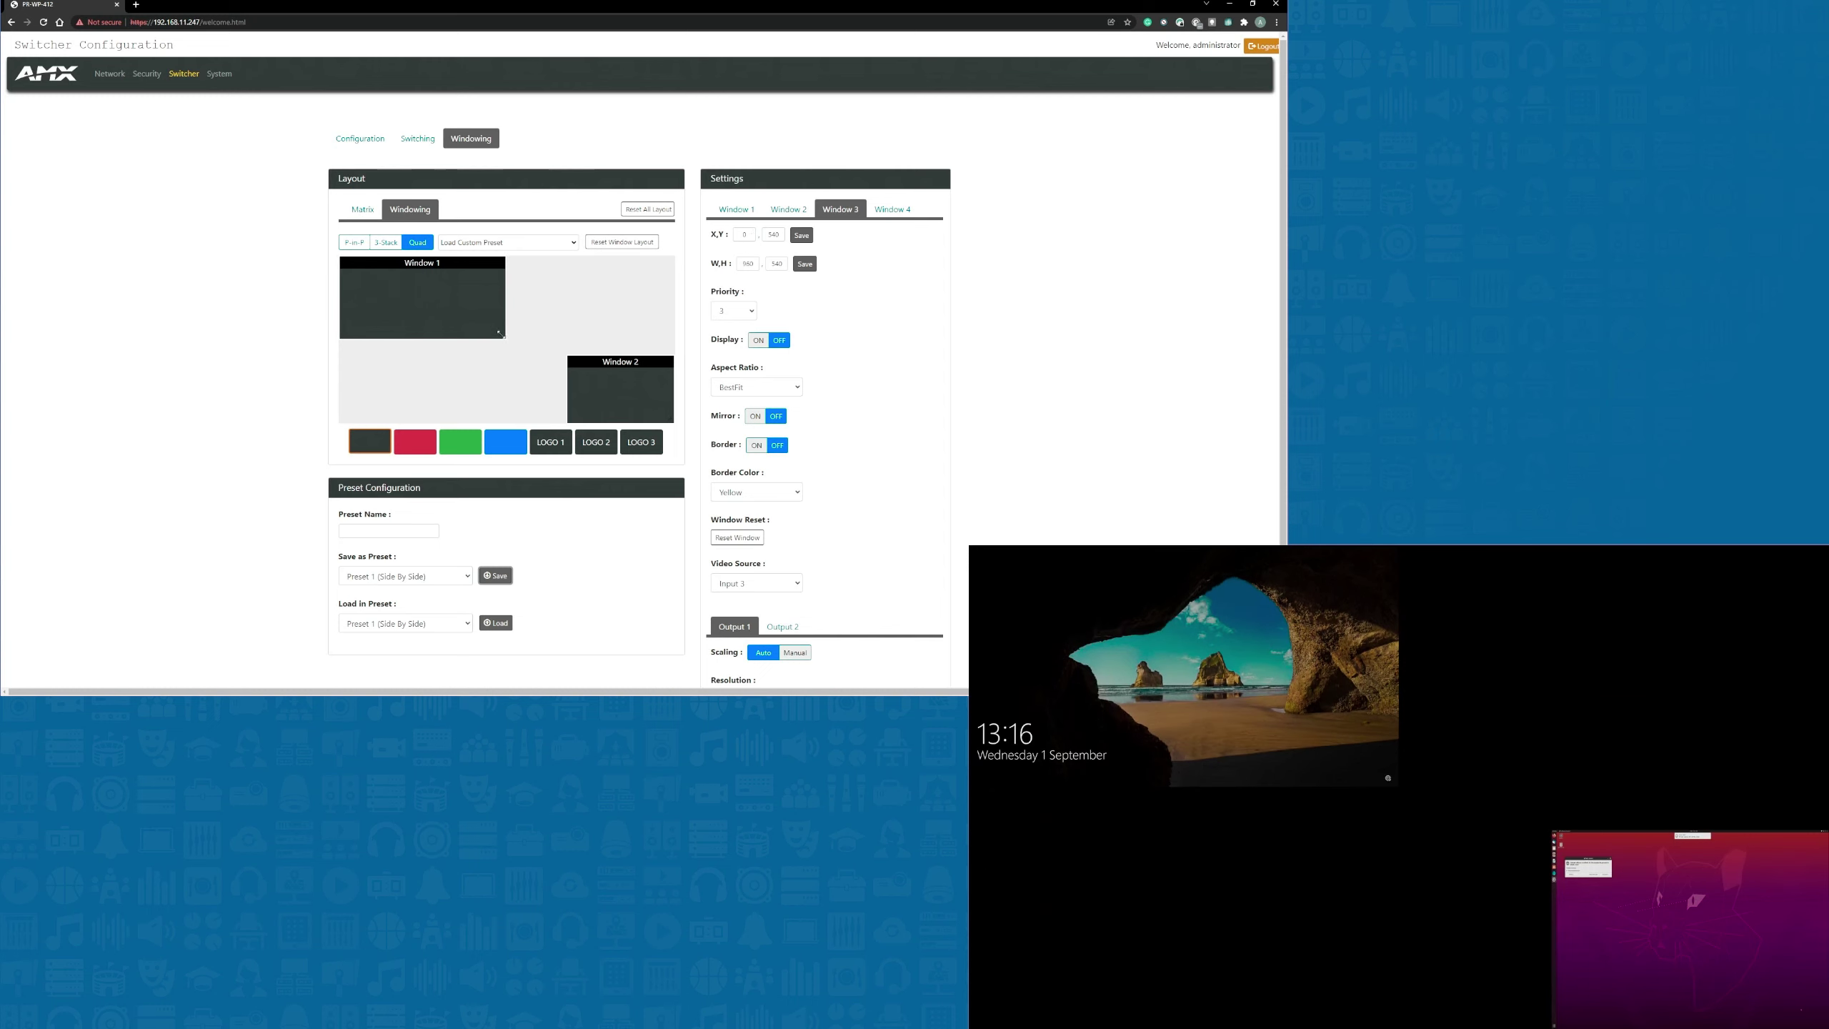
drag(500, 333, 697, 445)
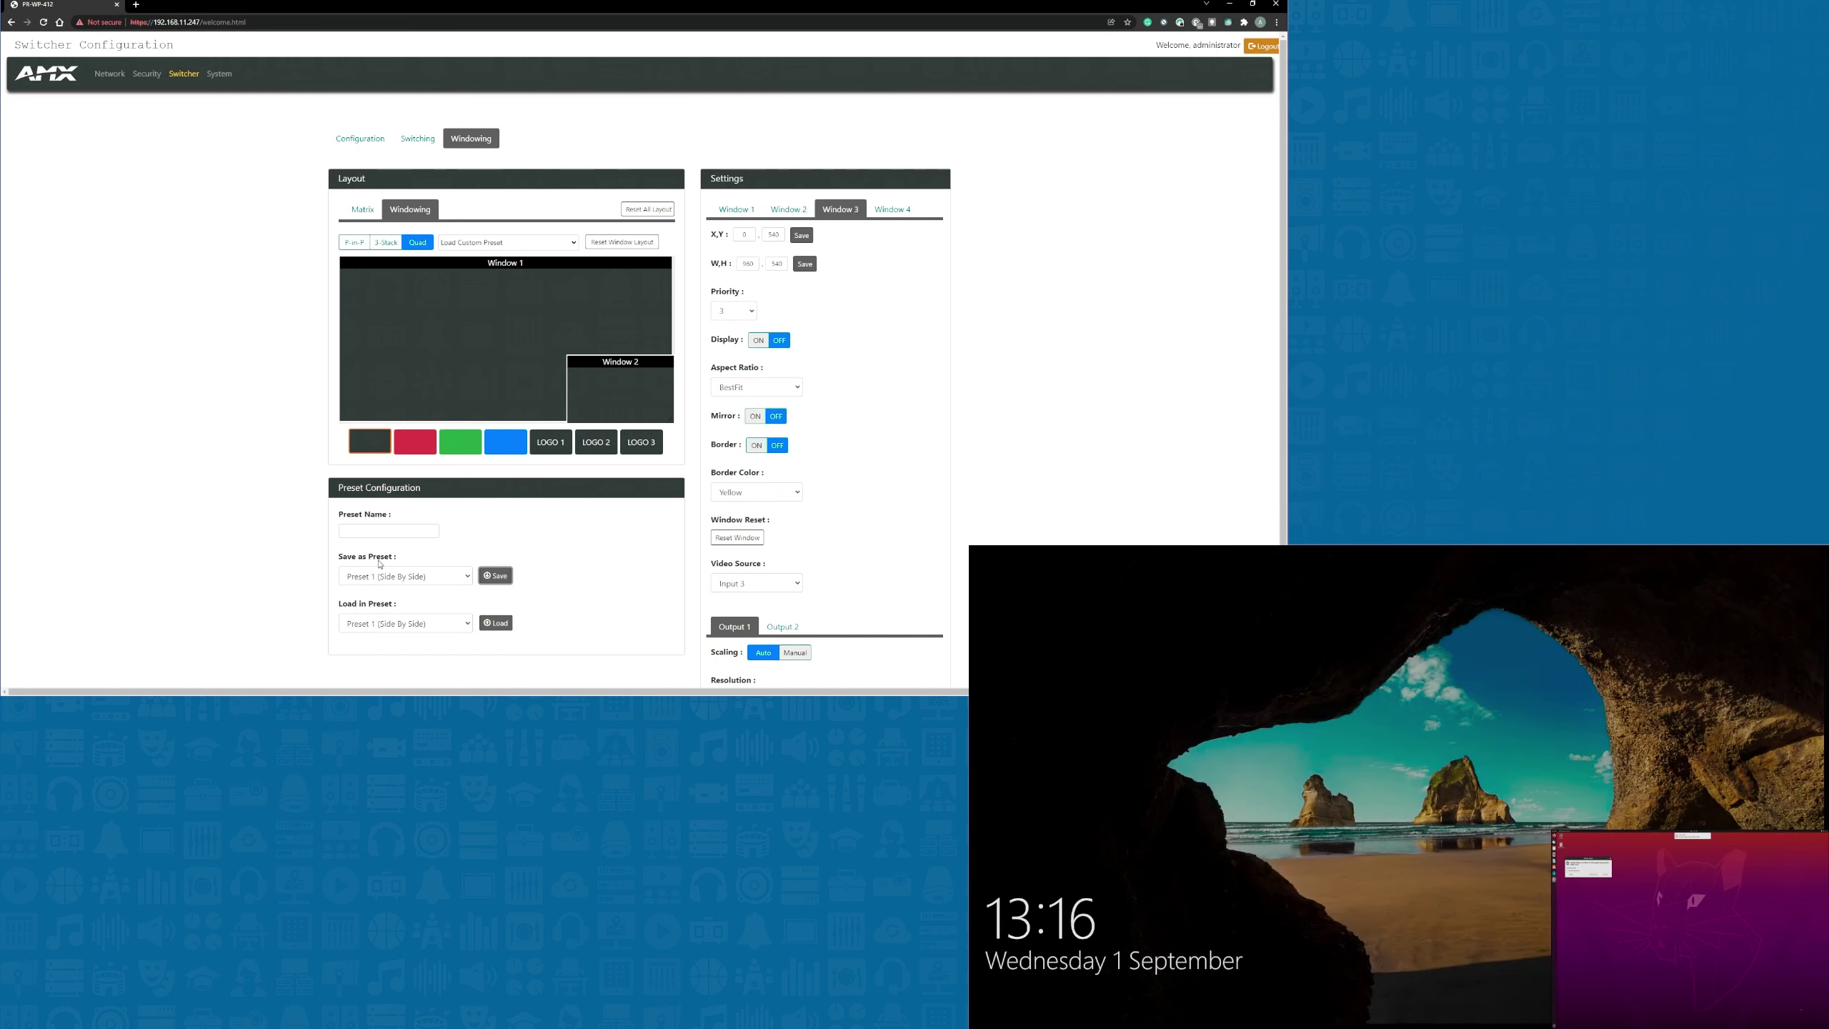
Select the Preset 2 slot, name it 'Single PIP' and save the picture-in-picture layout.
click(382, 575)
click(420, 607)
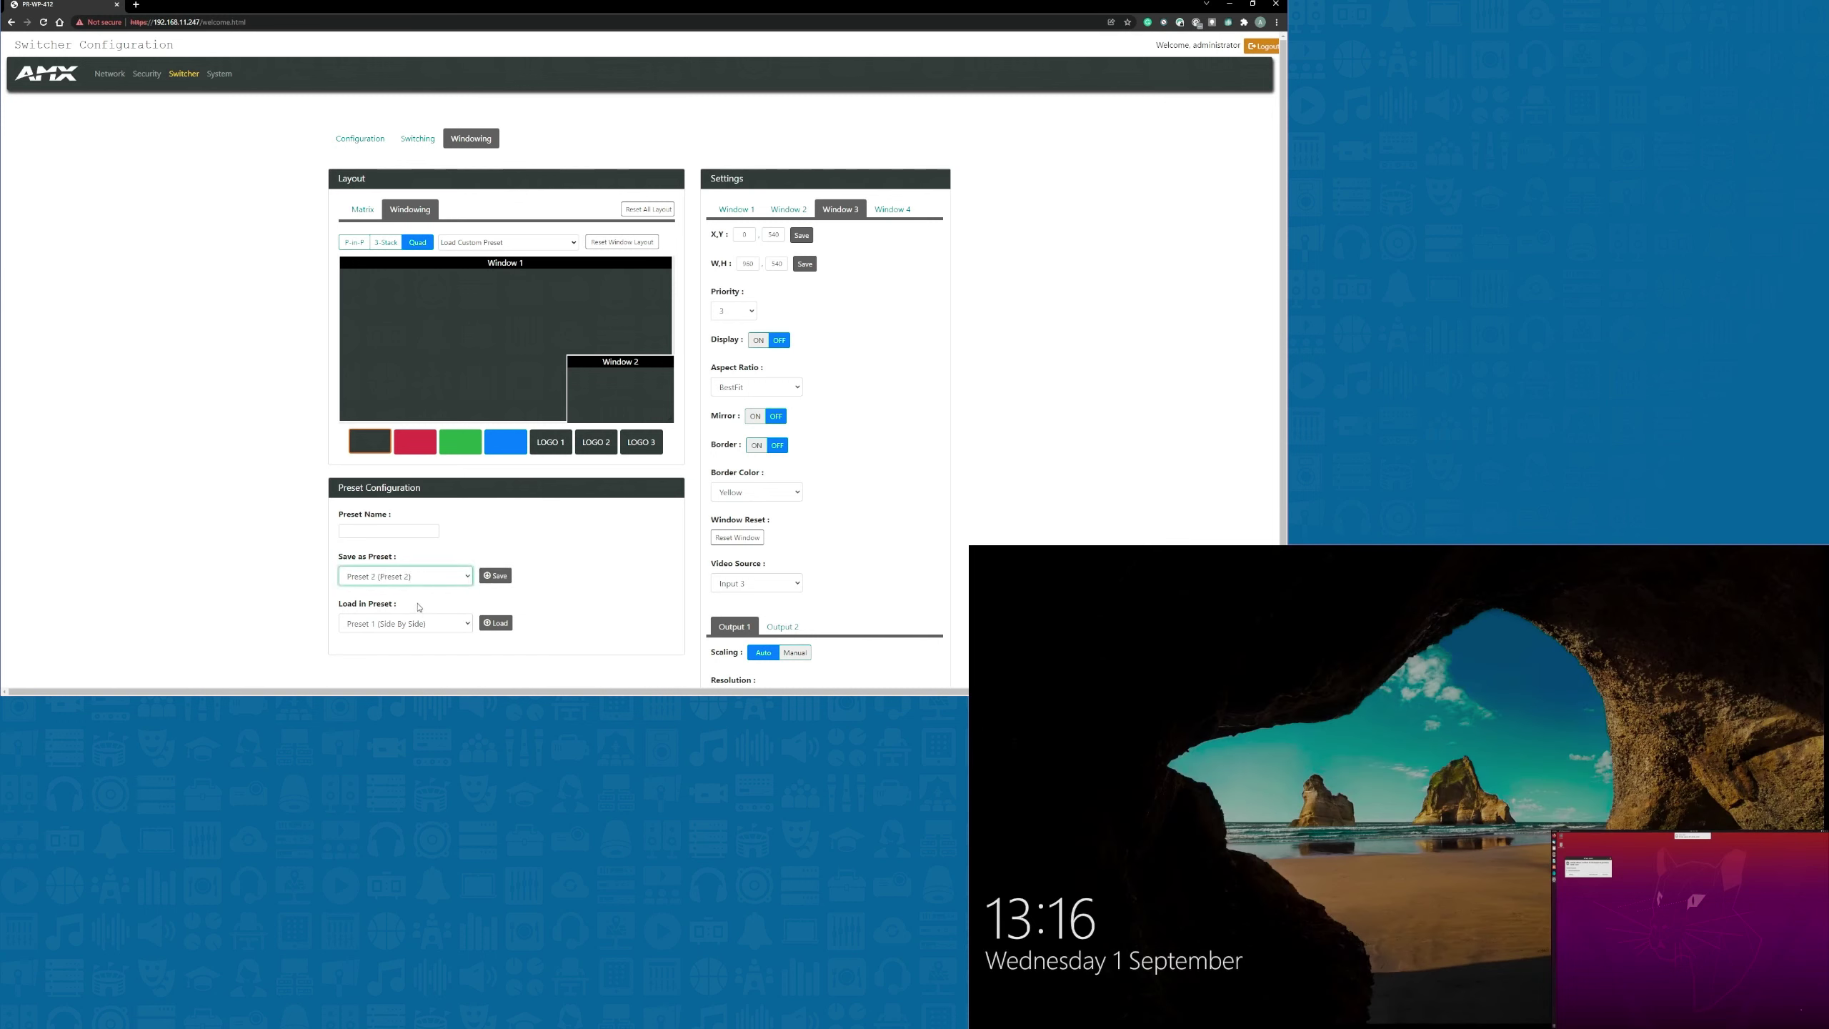
click(413, 531)
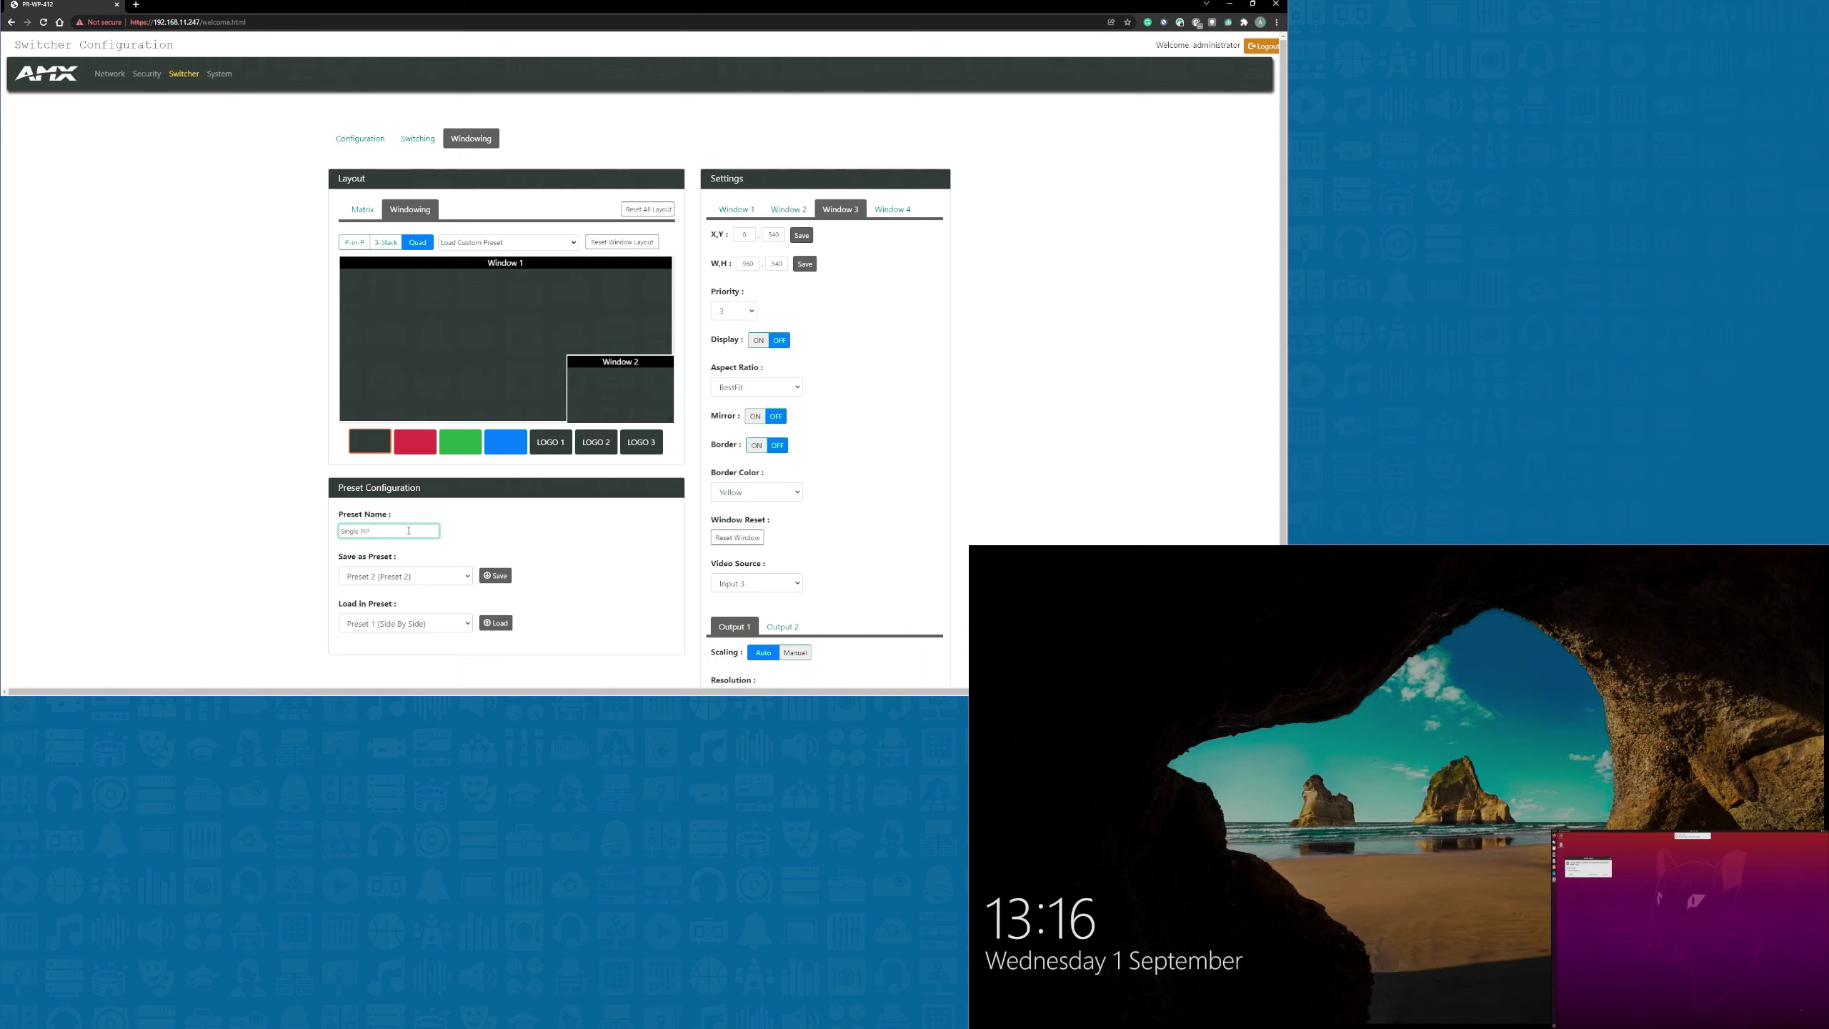
click(502, 581)
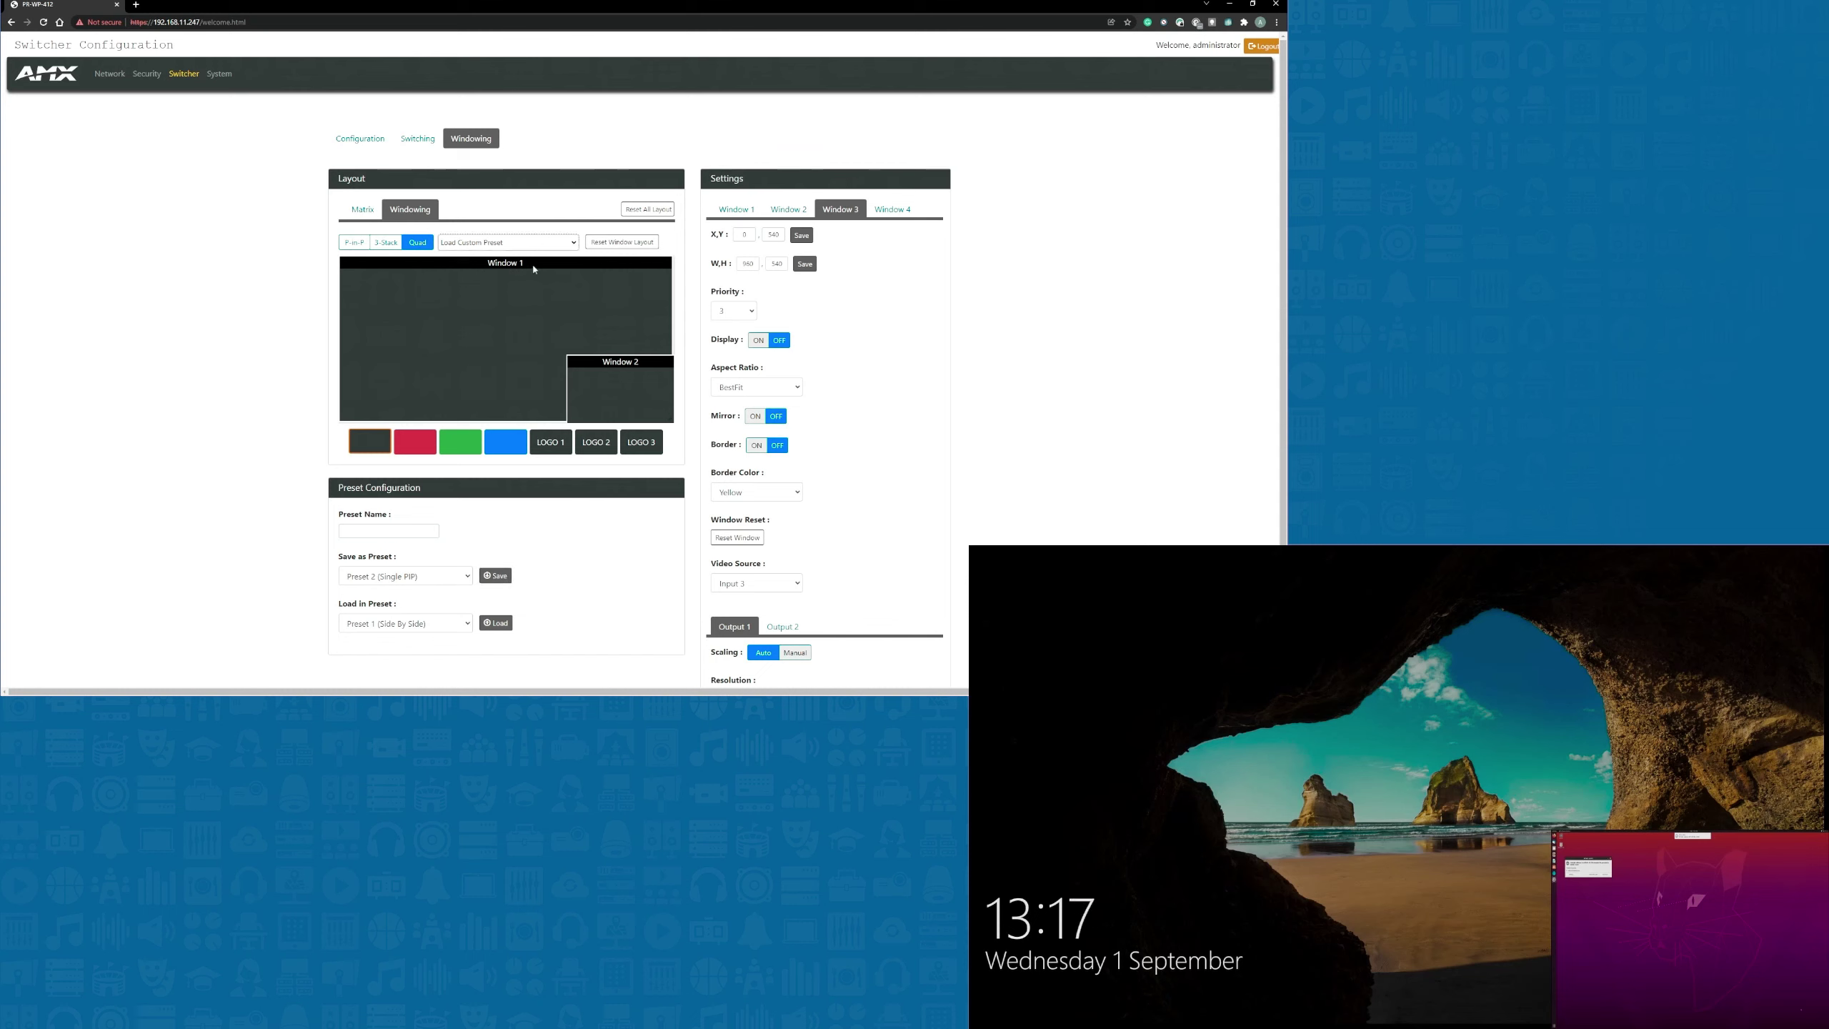
Load Preset 1 'Side By Side', then switch to Preset 2 'Single PIP'.
click(533, 270)
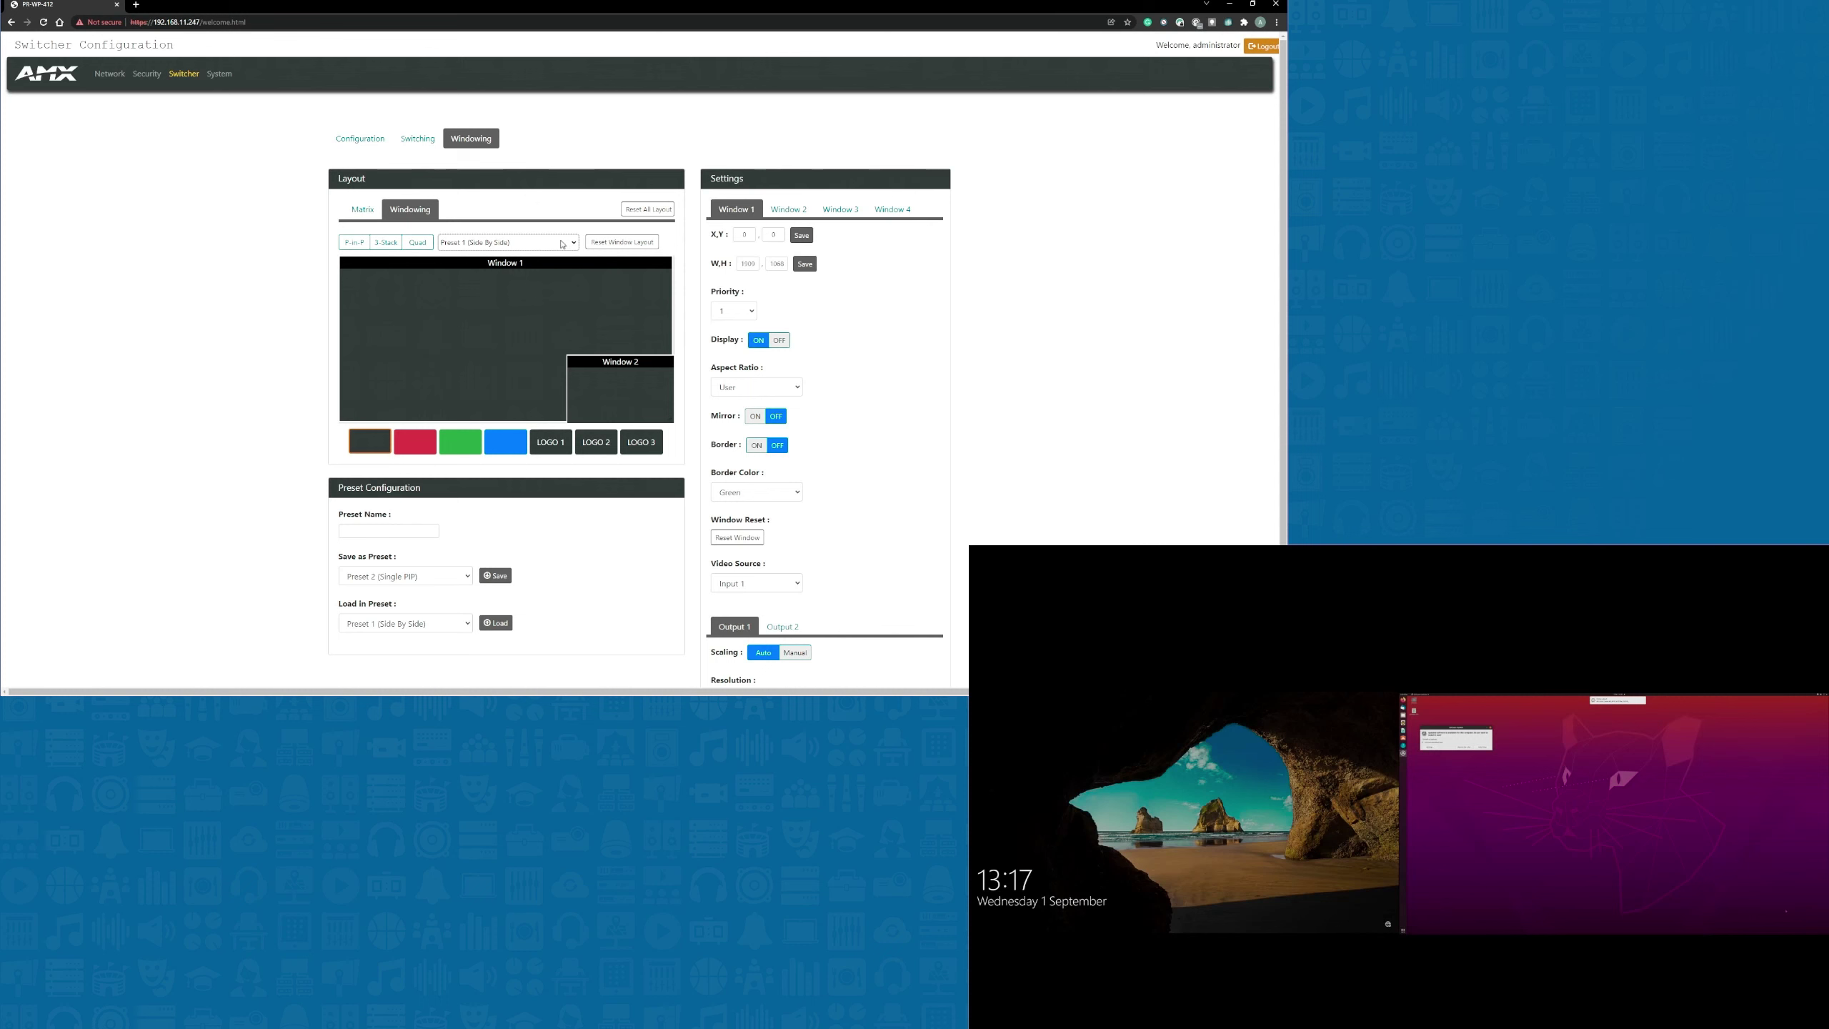
key(Down)
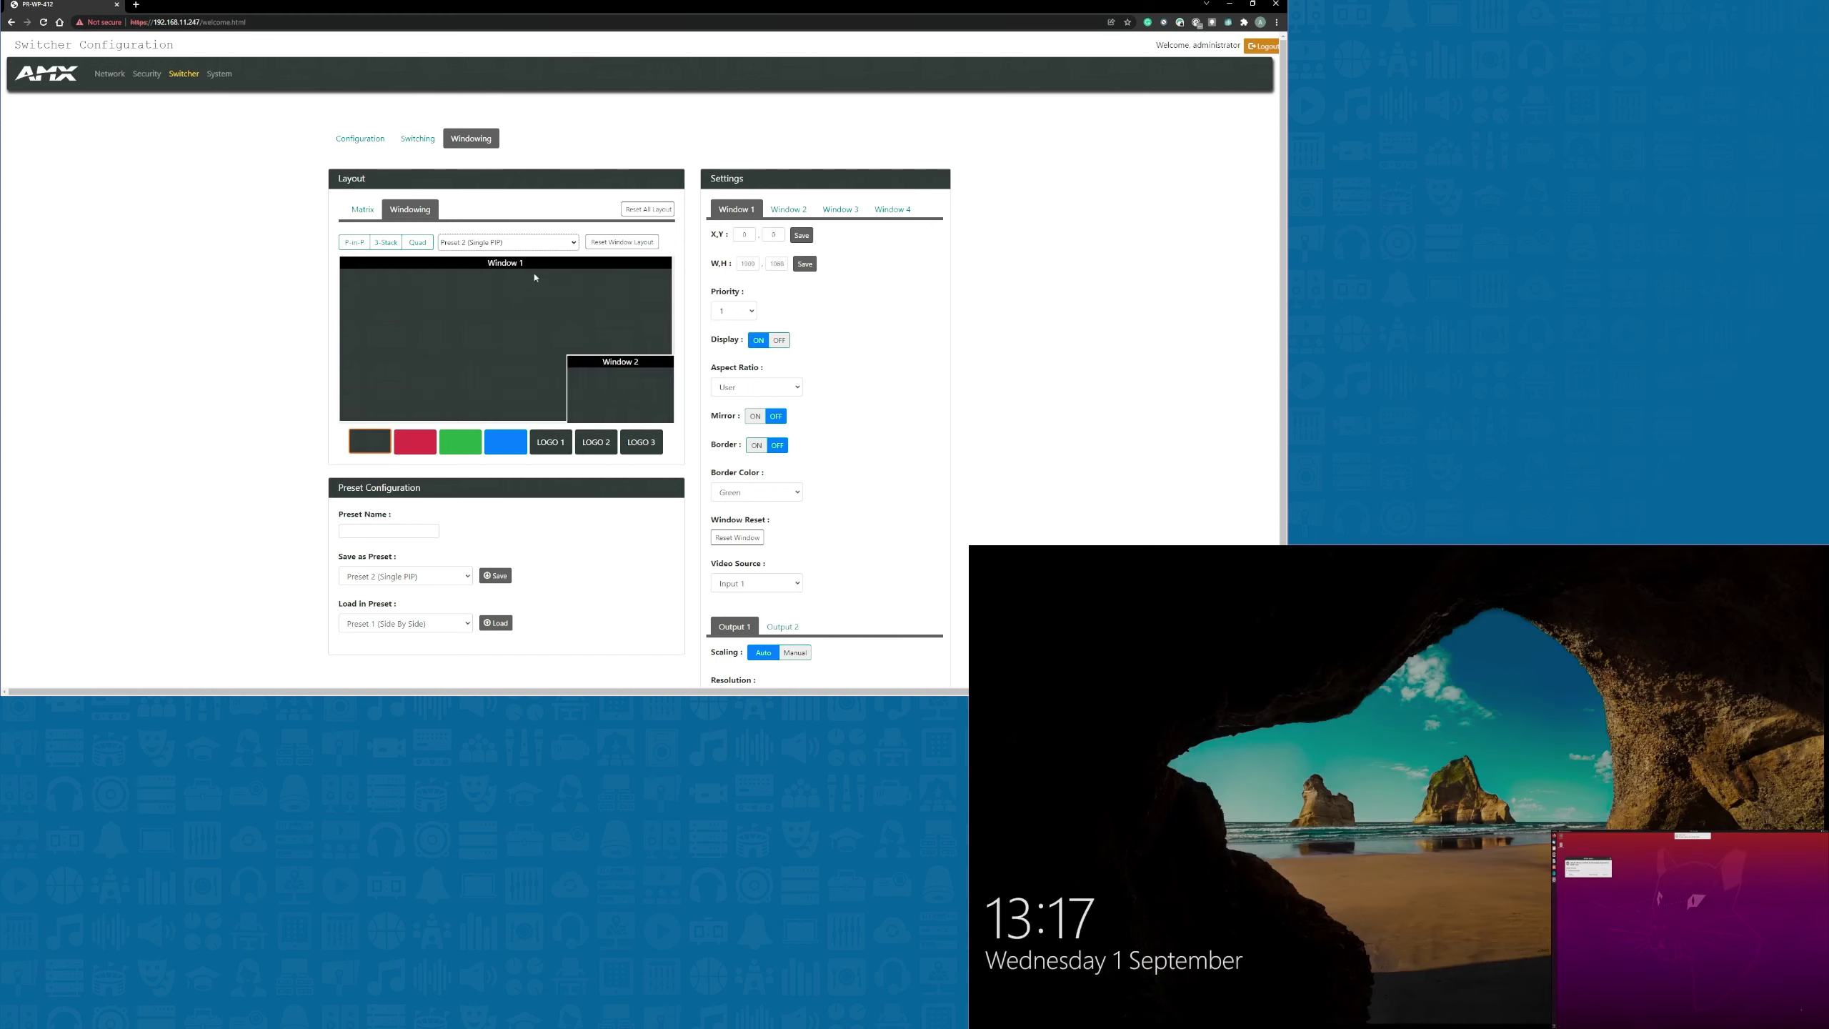